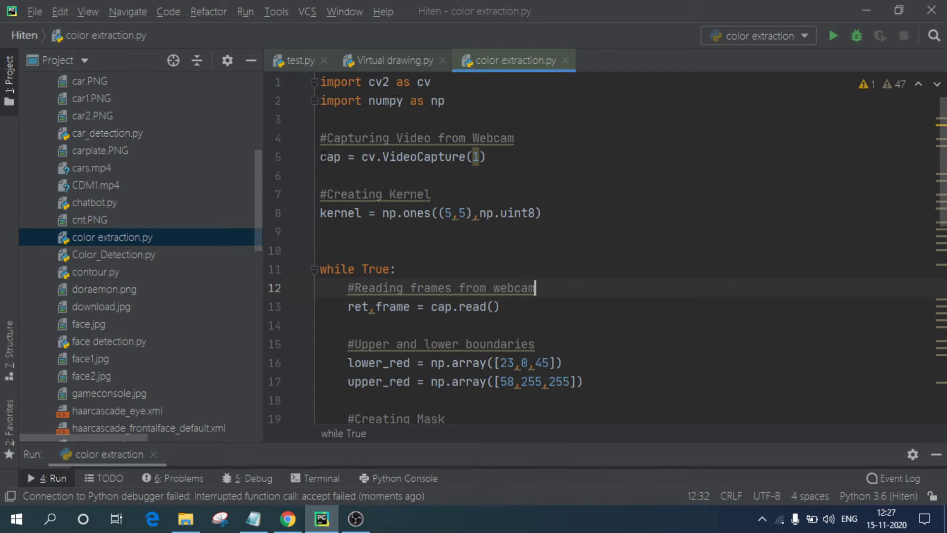
Delete the empty line 10 before the while loop
{"action": "double_click", "coordinate": [329, 157]}
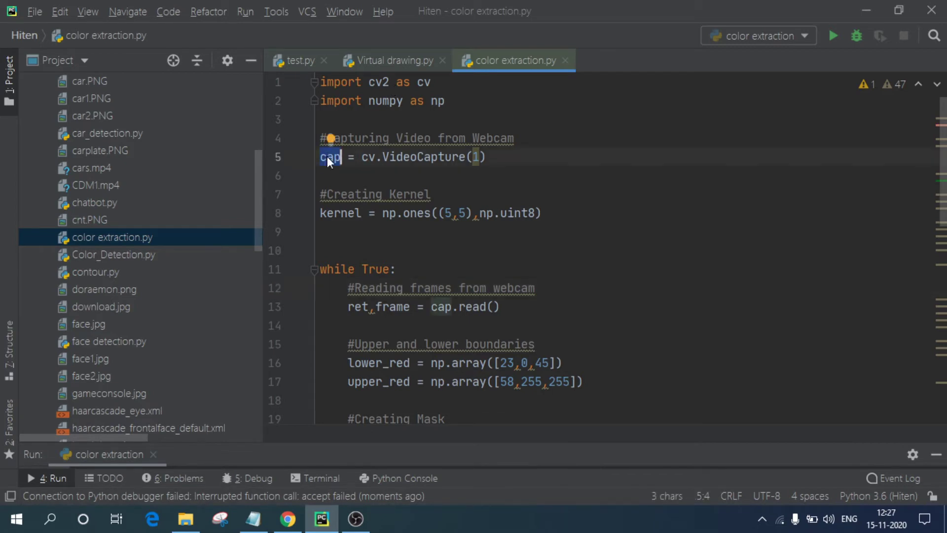
{"action": "left_click", "coordinate": [511, 156]}
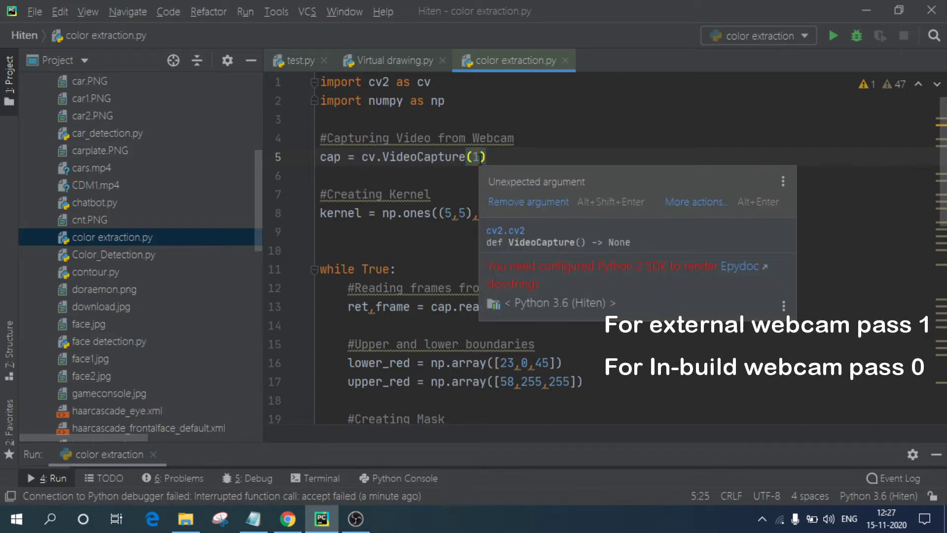
{"action": "key", "text": "Left"}
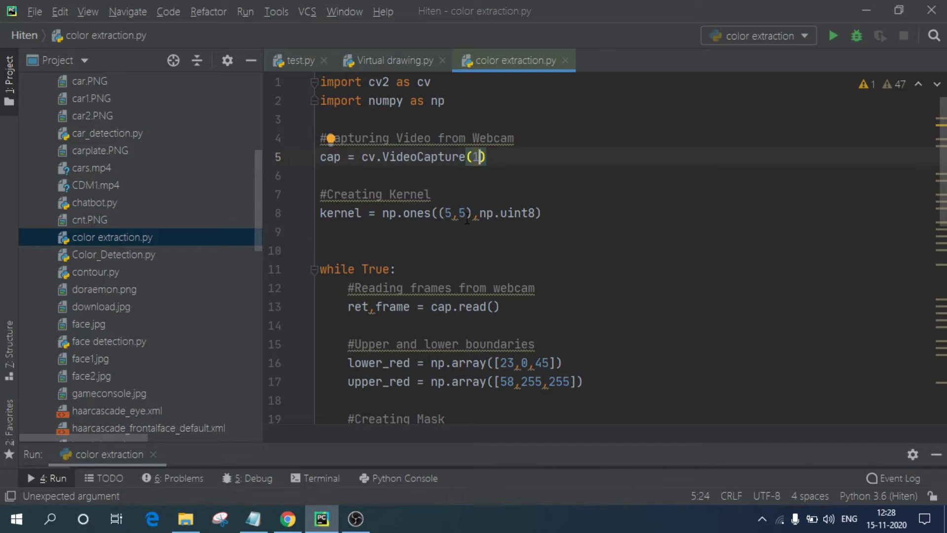
{"action": "left_click", "coordinate": [418, 245]}
{"action": "key", "text": "BackSpace"}
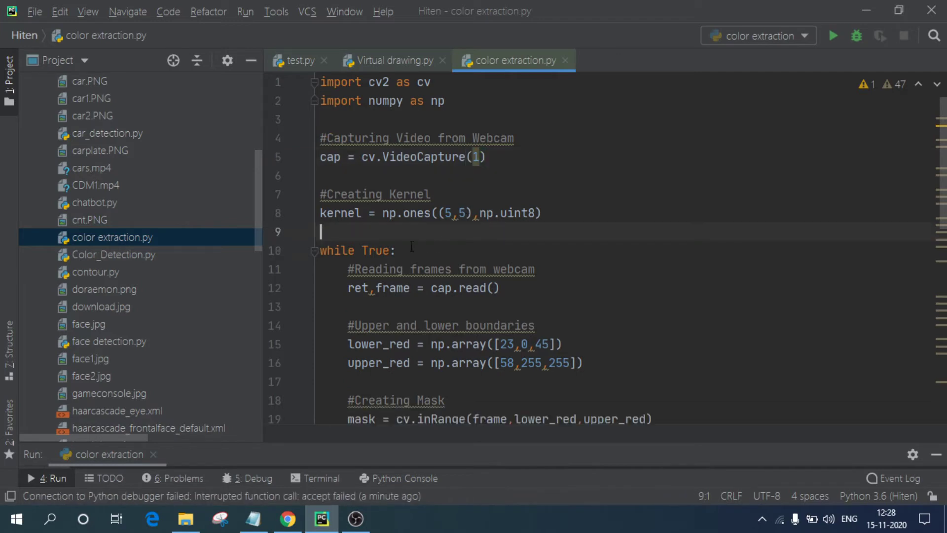
{"action": "scroll", "coordinate": [393, 249], "scroll_direction": "down", "scroll_amount": 2}
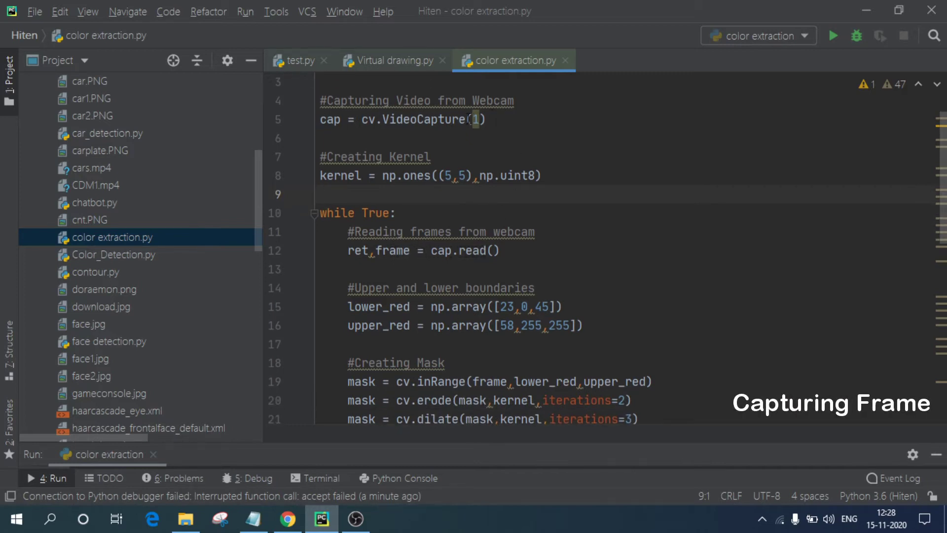
Review the capture, frame-reading and boundary lines, then launch the color extraction script
{"action": "double_click", "coordinate": [330, 122]}
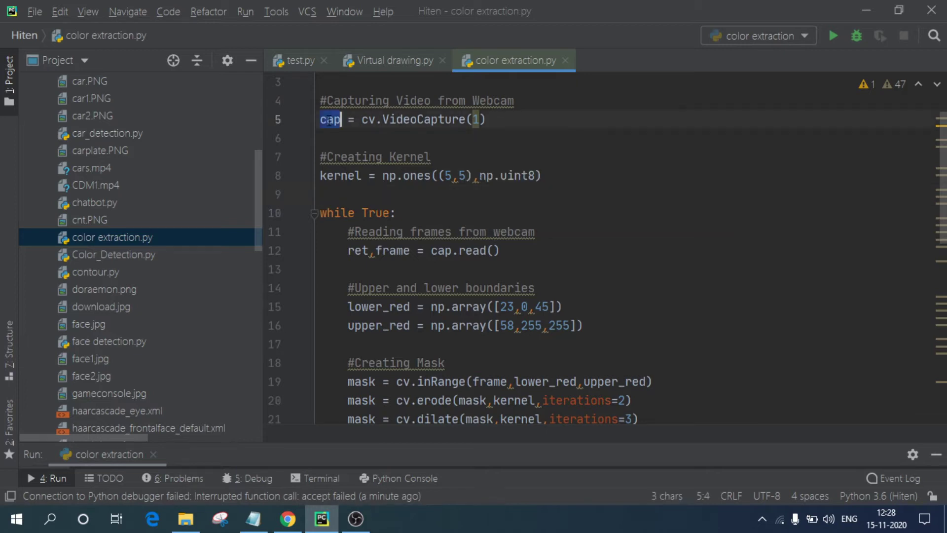
{"action": "double_click", "coordinate": [468, 252]}
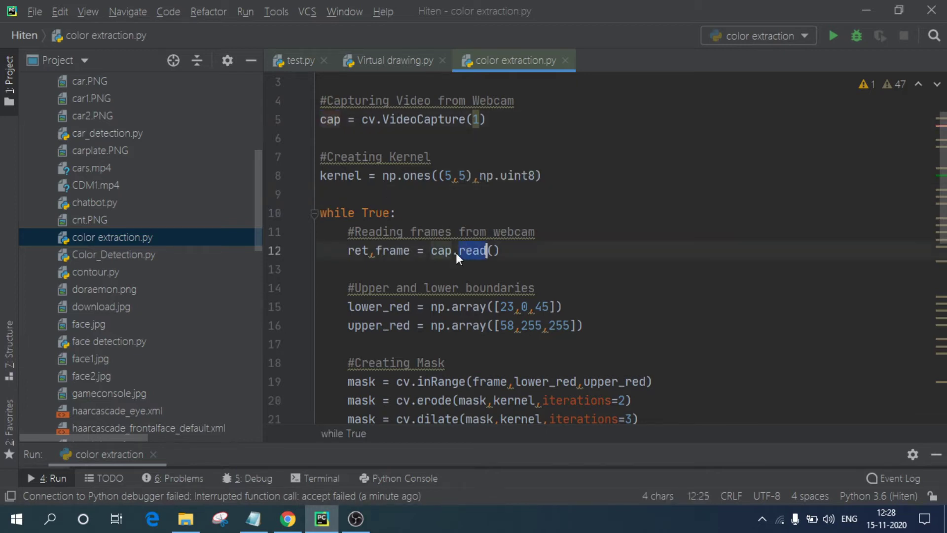
{"action": "double_click", "coordinate": [382, 251]}
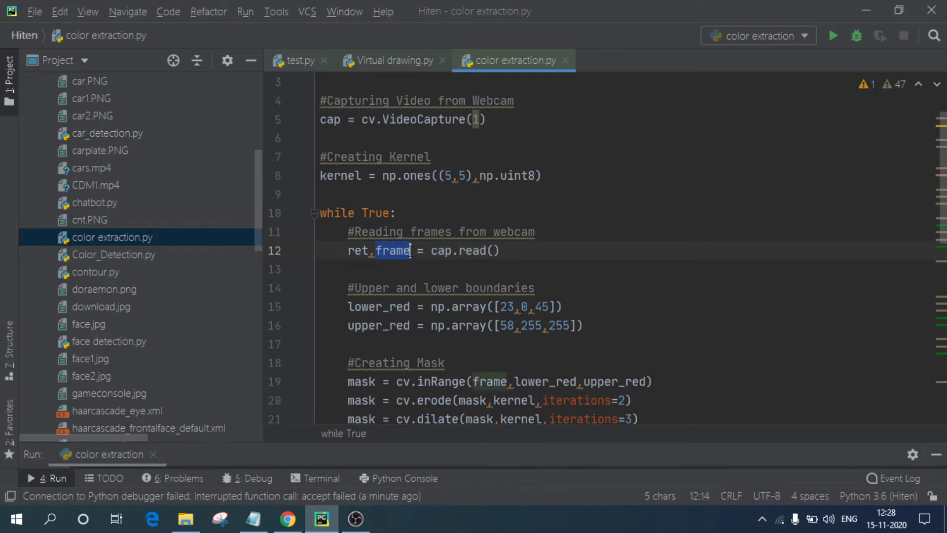
{"action": "left_click", "coordinate": [411, 251]}
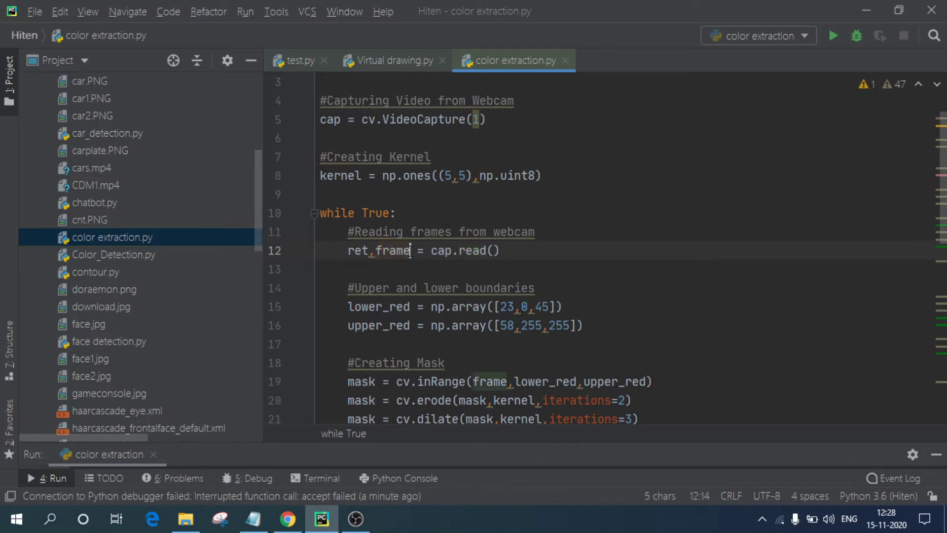
{"action": "left_click", "coordinate": [341, 288]}
{"action": "left_click_drag", "start_coordinate": [341, 288], "coordinate": [623, 326]}
{"action": "left_click", "coordinate": [626, 310]}
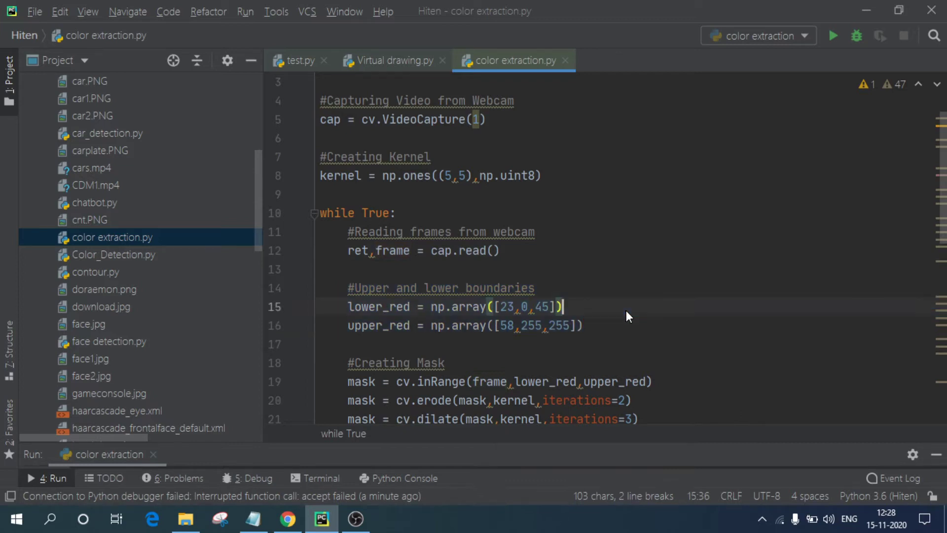
{"action": "left_click", "coordinate": [834, 42]}
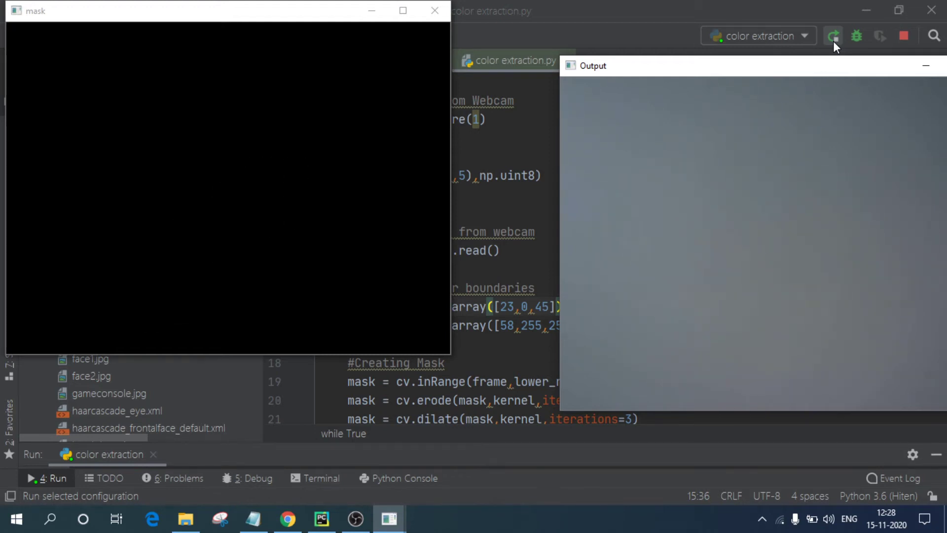
Stop the color extraction run, closing its mask and Output windows
{"action": "left_click", "coordinate": [904, 36]}
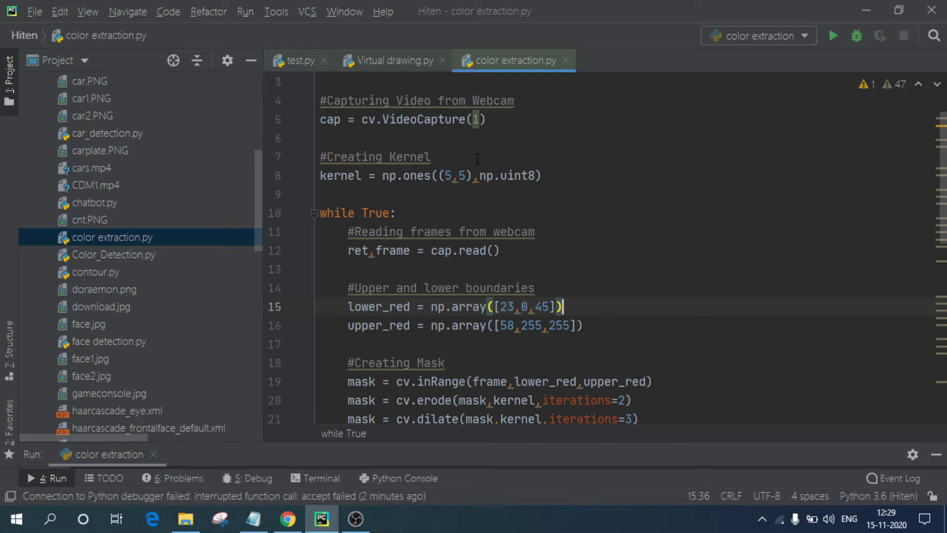
Run Virtual drawing.py from the editor's context menu
{"action": "left_click", "coordinate": [387, 63]}
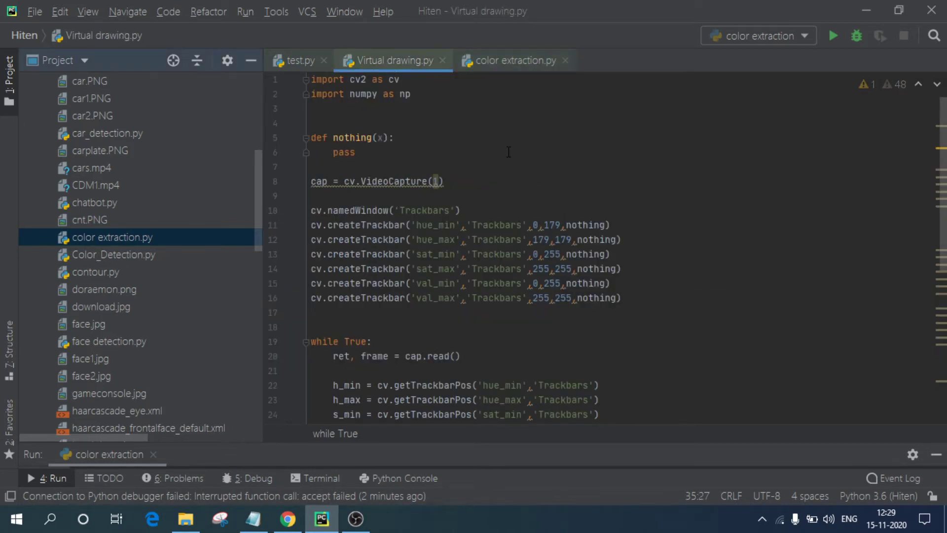
{"action": "right_click", "coordinate": [474, 124]}
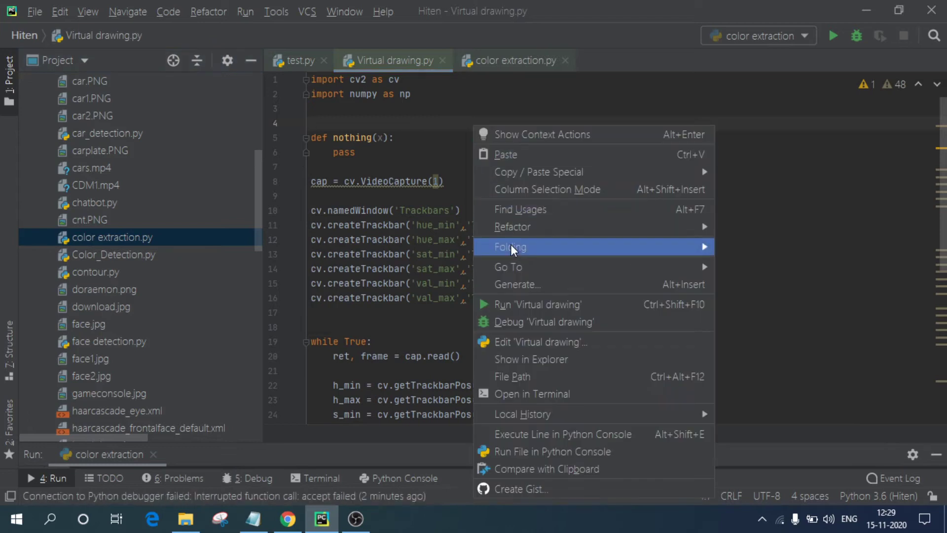
{"action": "left_click", "coordinate": [512, 306]}
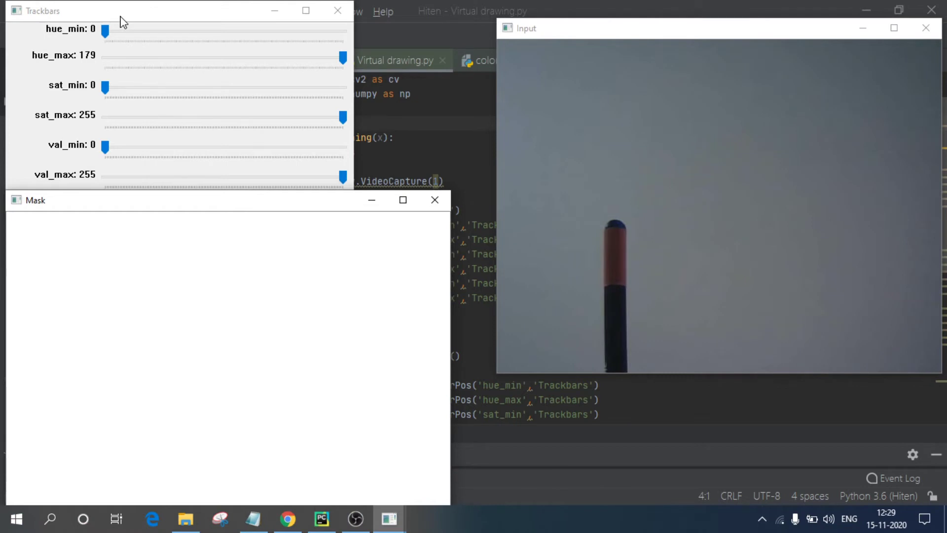
Tune the trackbars to hue 27–62, saturation 0–146 and value 45–255
{"action": "mouse_move", "coordinate": [106, 32]}
{"action": "left_mouse_down"}
{"action": "mouse_move", "coordinate": [195, 30]}
{"action": "mouse_move", "coordinate": [142, 36]}
{"action": "left_mouse_up"}
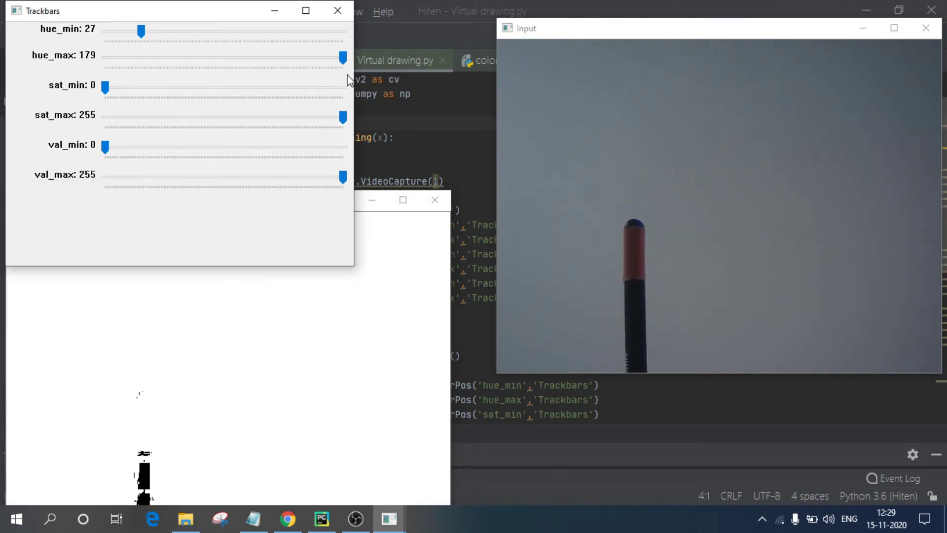
{"action": "left_click_drag", "start_coordinate": [343, 59], "coordinate": [242, 69]}
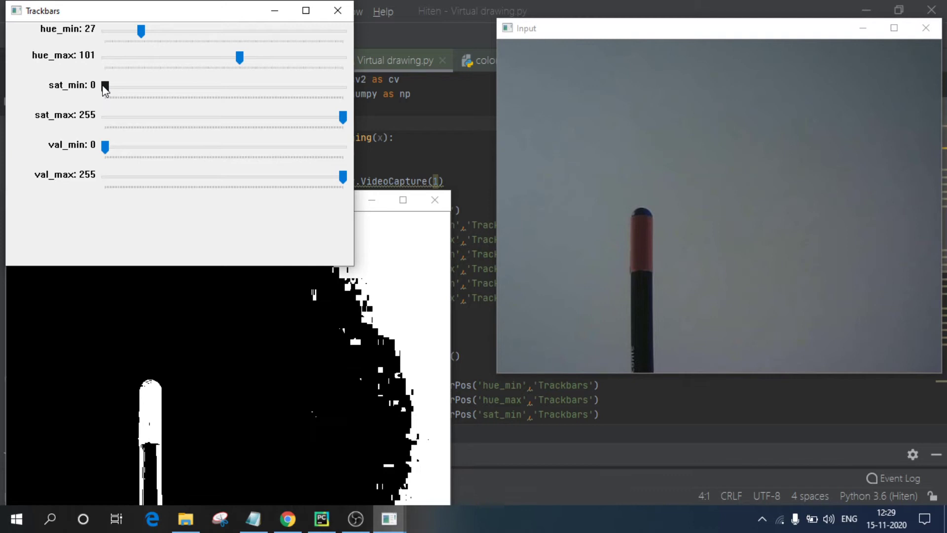
{"action": "mouse_move", "coordinate": [105, 147]}
{"action": "left_mouse_down"}
{"action": "mouse_move", "coordinate": [189, 145]}
{"action": "mouse_move", "coordinate": [119, 147]}
{"action": "left_mouse_up"}
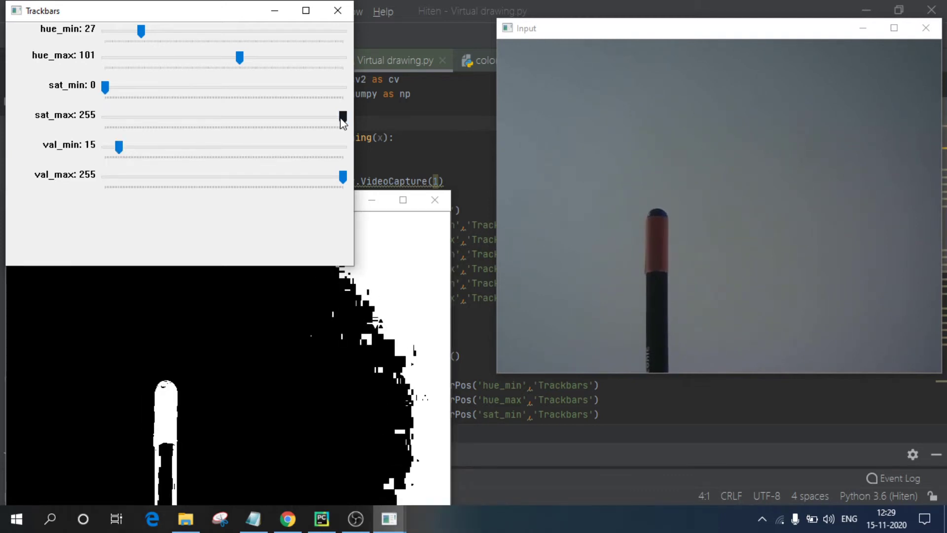
{"action": "left_click_drag", "start_coordinate": [343, 121], "coordinate": [244, 126]}
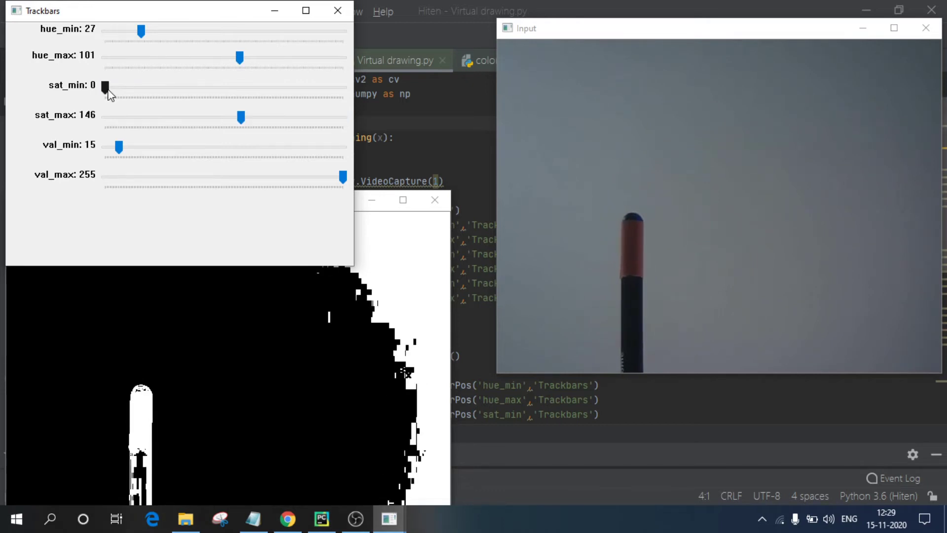
{"action": "mouse_move", "coordinate": [239, 57]}
{"action": "left_mouse_down"}
{"action": "mouse_move", "coordinate": [266, 61]}
{"action": "mouse_move", "coordinate": [186, 70]}
{"action": "left_mouse_up"}
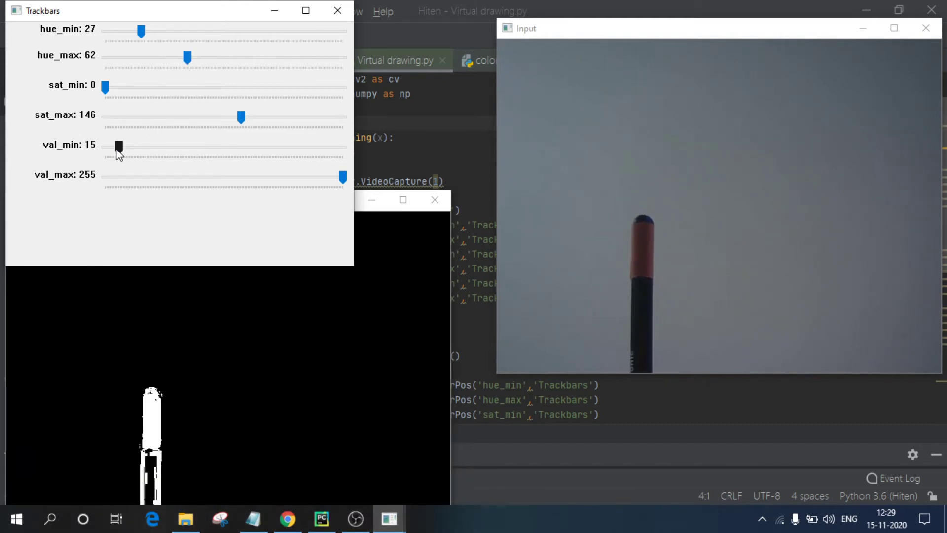
{"action": "left_click_drag", "start_coordinate": [119, 150], "coordinate": [147, 150]}
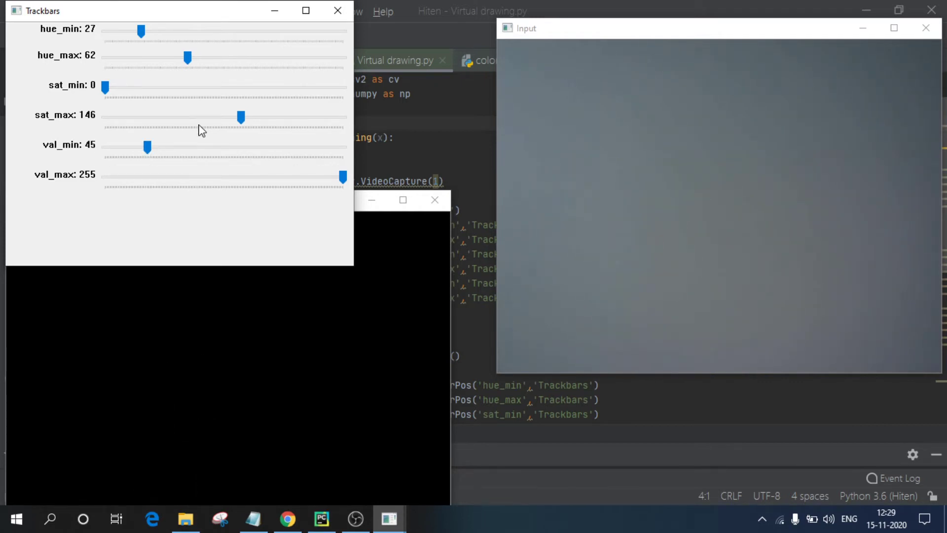
Stop Virtual drawing and review the 23,0,45 and 58,255,255 bounds in color extraction.py
{"action": "key", "text": "q"}
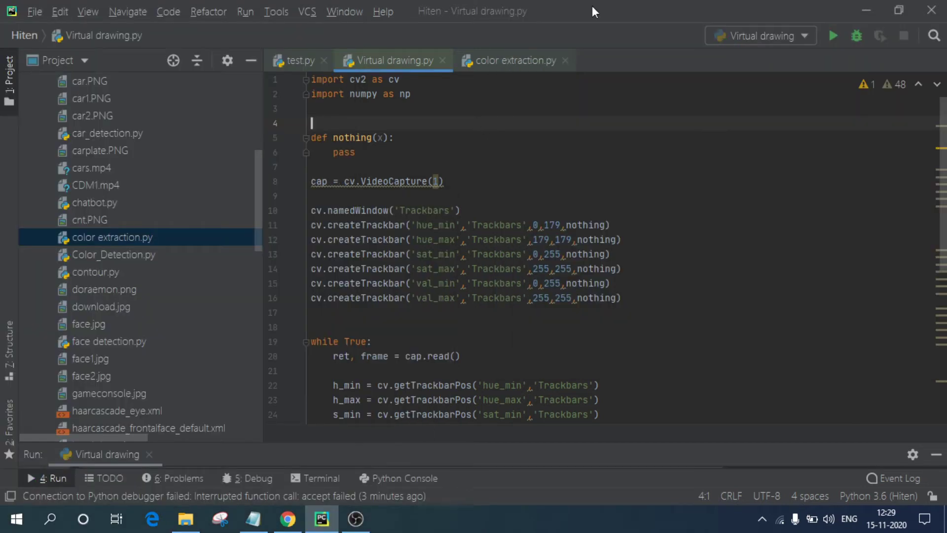
{"action": "left_click", "coordinate": [525, 58]}
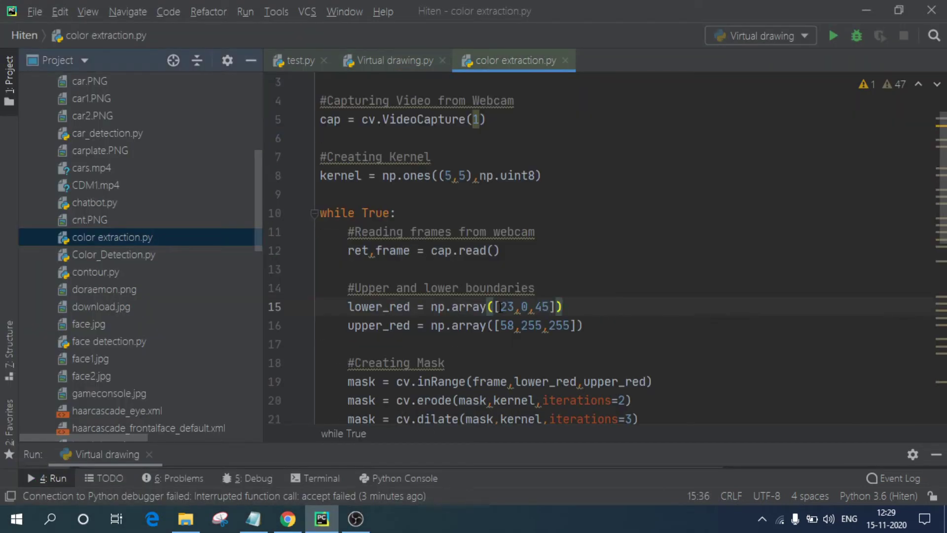
{"action": "left_click_drag", "start_coordinate": [500, 307], "coordinate": [559, 306]}
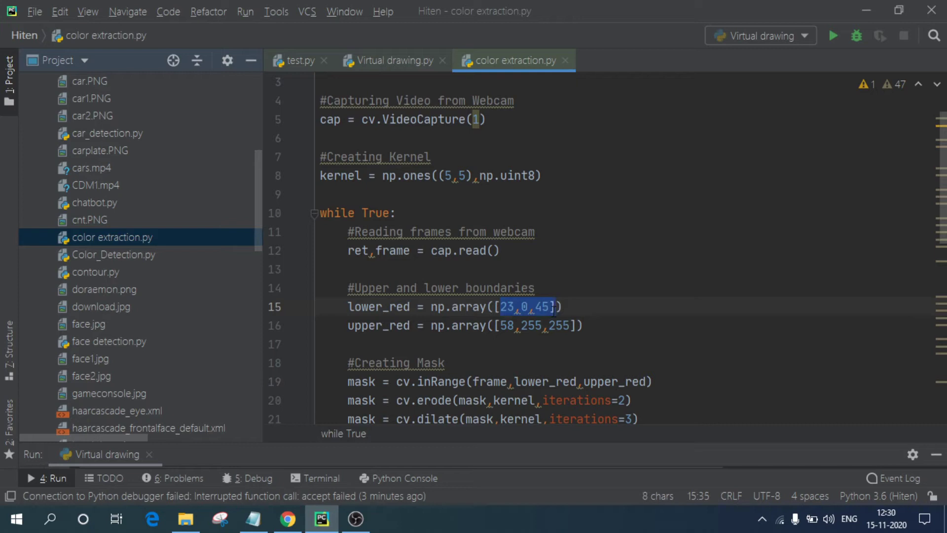
{"action": "left_click_drag", "start_coordinate": [500, 325], "coordinate": [571, 325]}
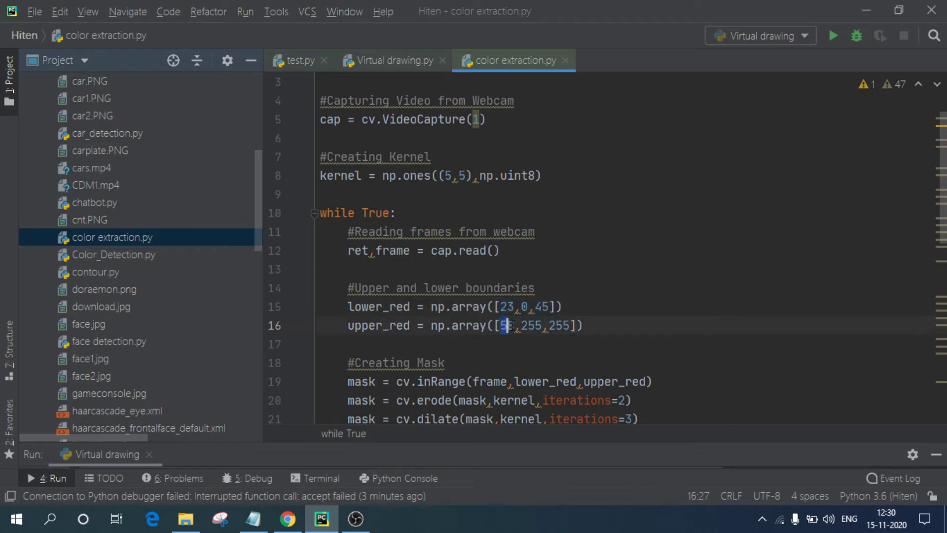
{"action": "left_click", "coordinate": [571, 324]}
{"action": "scroll", "coordinate": [597, 360], "scroll_direction": "down", "scroll_amount": 2}
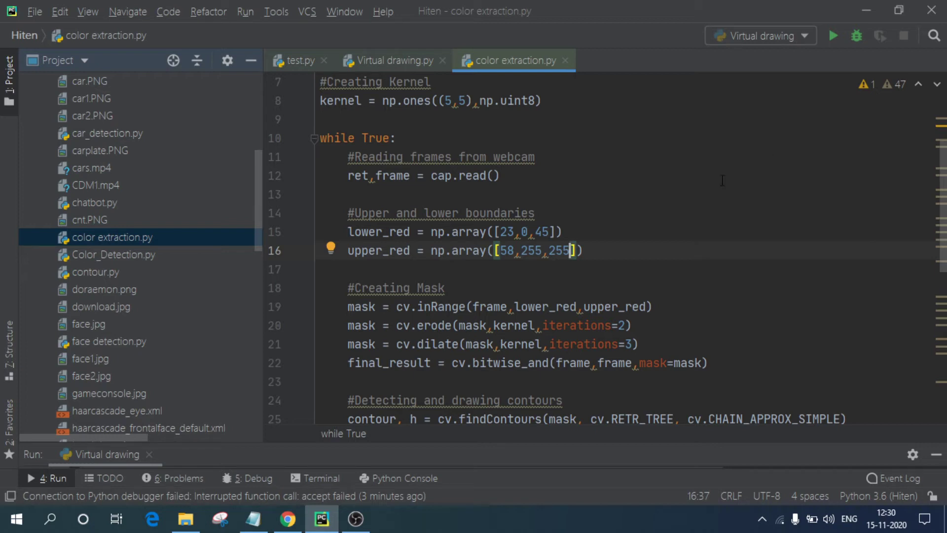
Check the mask and frame lines, then briefly run and stop the script
{"action": "left_click", "coordinate": [486, 307]}
{"action": "double_click", "coordinate": [391, 175]}
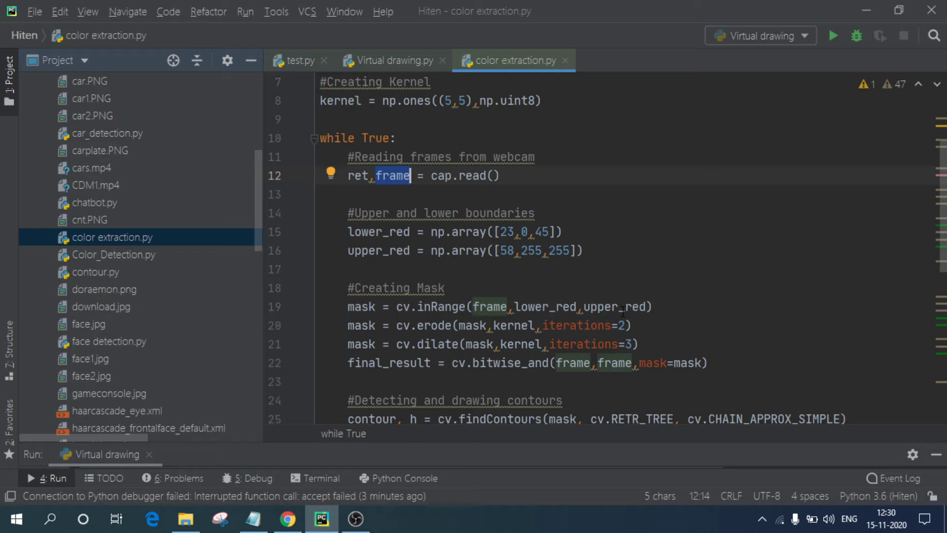
{"action": "left_click", "coordinate": [831, 36]}
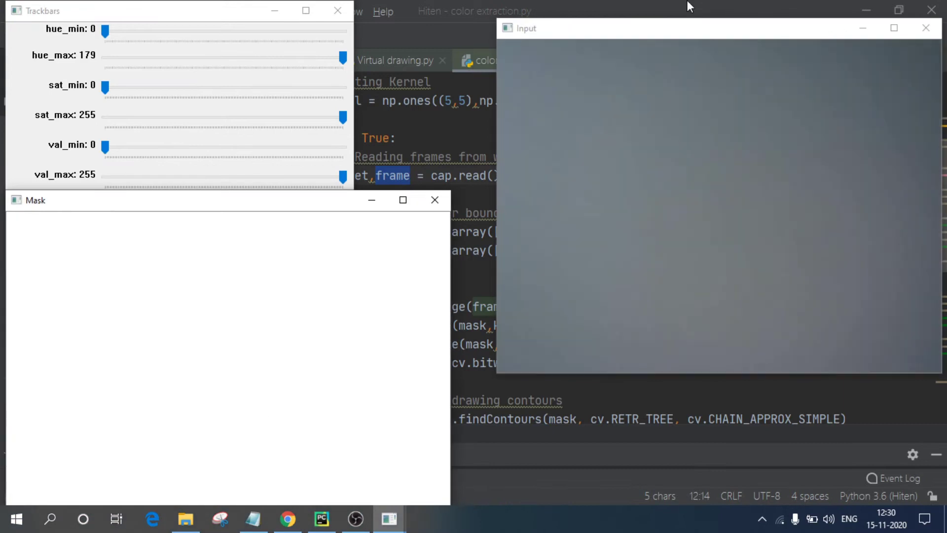
{"action": "key", "text": "q"}
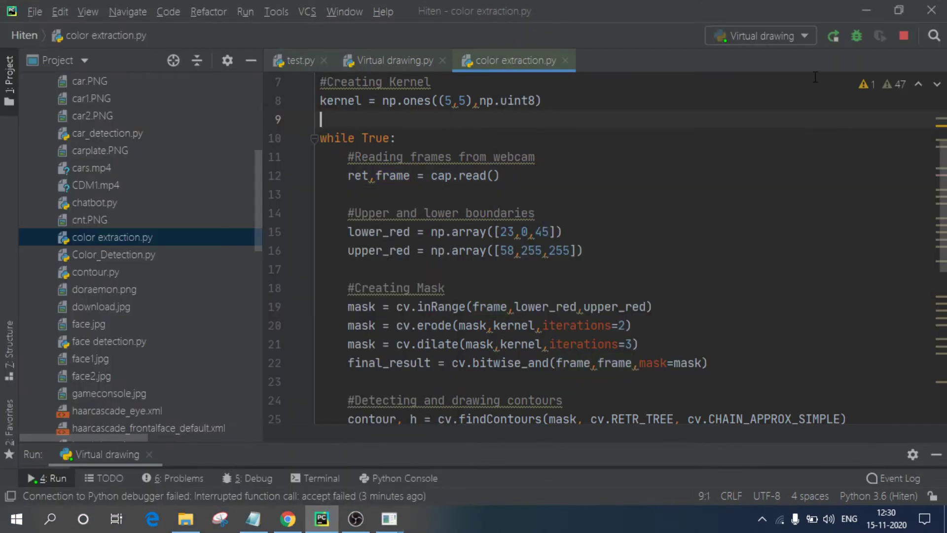
Run color extraction from the context menu and move the mask window so FINAL shows
{"action": "right_click", "coordinate": [636, 137]}
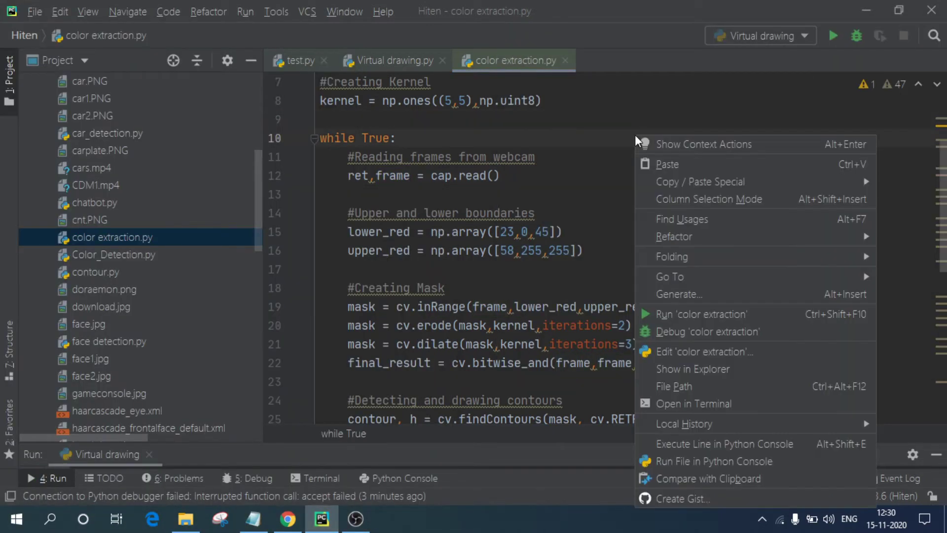
{"action": "left_click", "coordinate": [673, 311]}
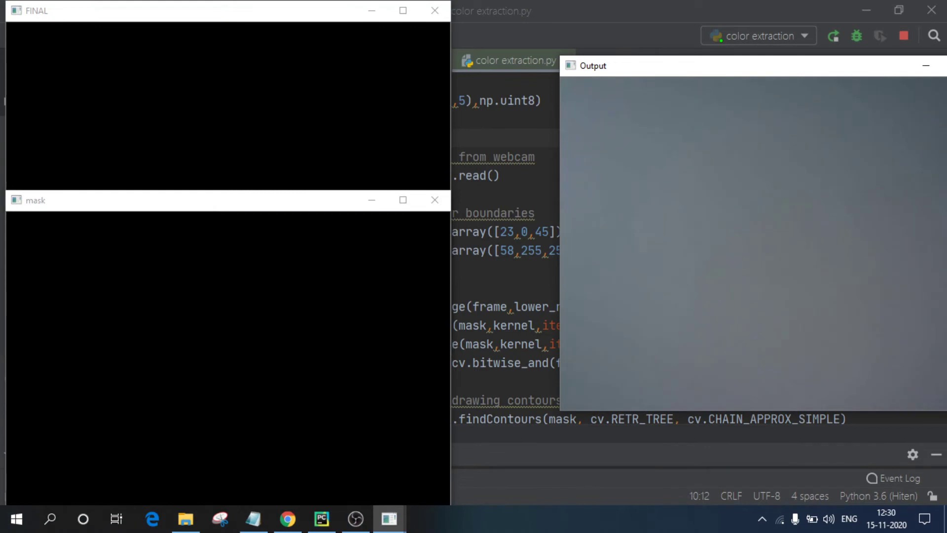
{"action": "left_click_drag", "start_coordinate": [234, 207], "coordinate": [273, 85]}
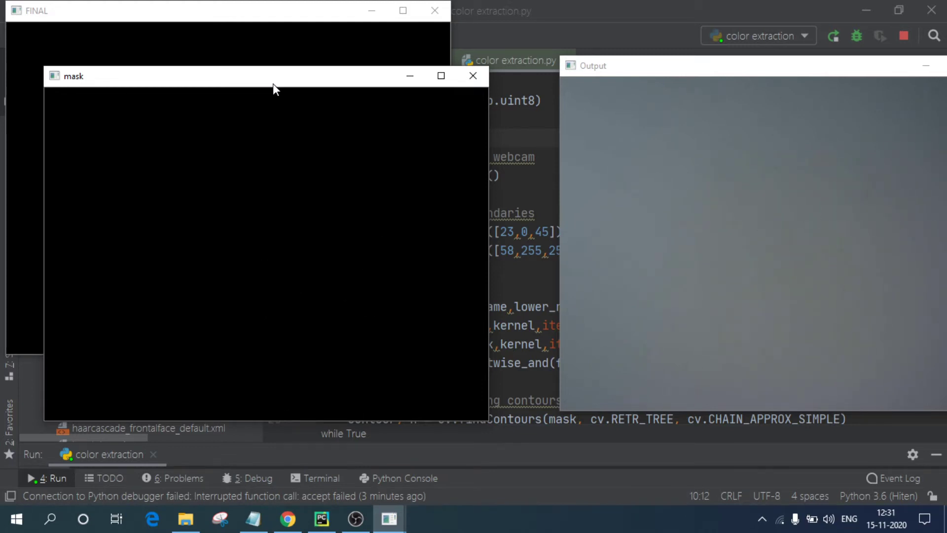
Stop the run and highlight the erode and dilate lines
{"action": "key", "text": "q"}
{"action": "scroll", "coordinate": [403, 312], "scroll_direction": "down", "scroll_amount": 1}
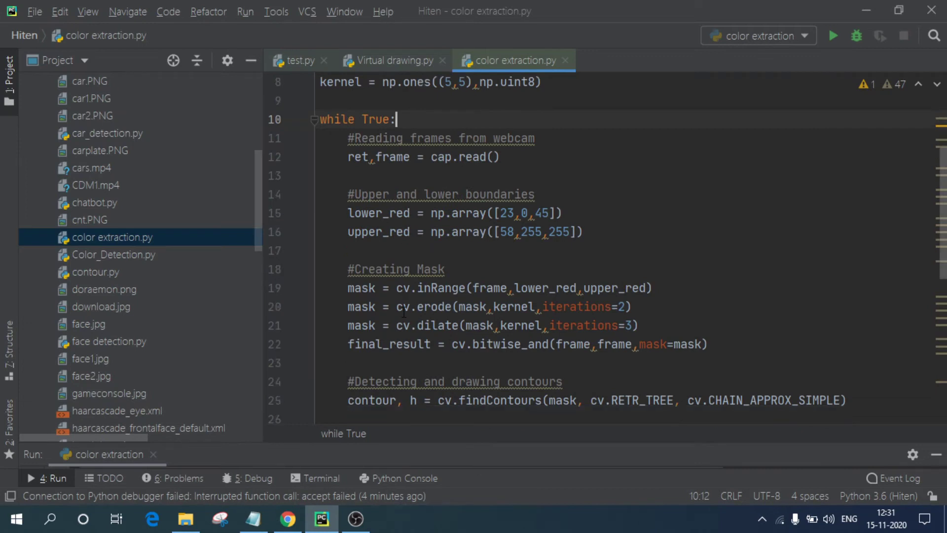
{"action": "left_click_drag", "start_coordinate": [348, 306], "coordinate": [640, 326]}
{"action": "double_click", "coordinate": [428, 304]}
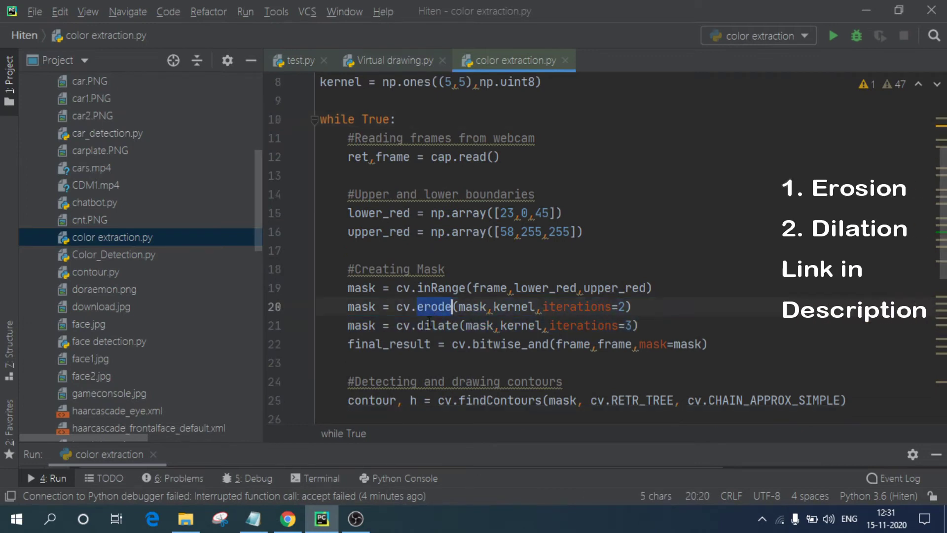
{"action": "double_click", "coordinate": [429, 324]}
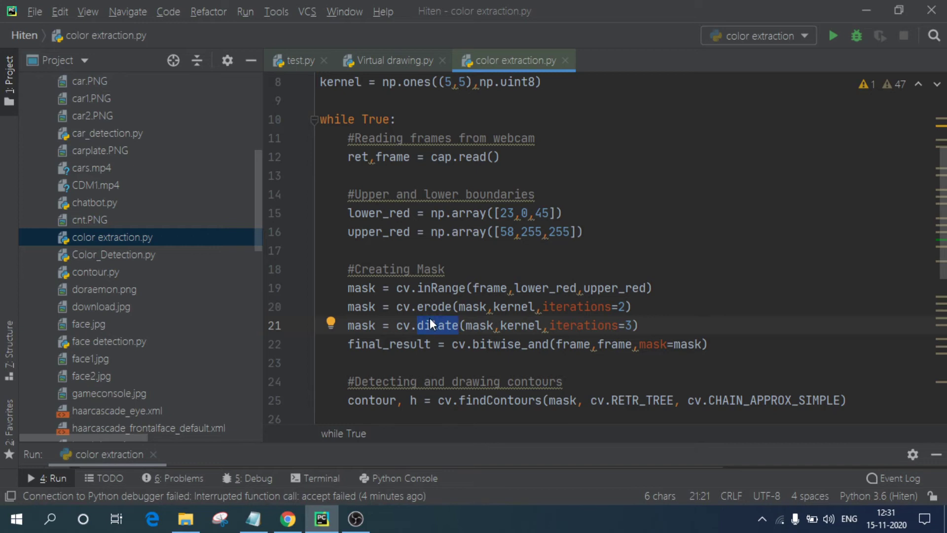
Point out erode, dilate and their kernel arguments again
{"action": "double_click", "coordinate": [434, 306]}
{"action": "double_click", "coordinate": [432, 325]}
{"action": "double_click", "coordinate": [514, 306]}
{"action": "double_click", "coordinate": [521, 324]}
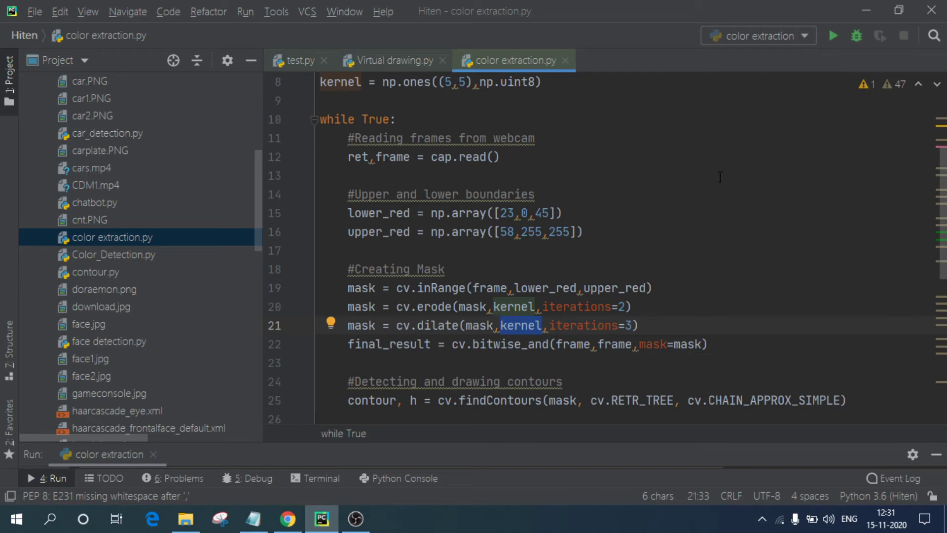
Rerun the script and switch between the FINAL and mask windows while showing the pen
{"action": "left_click", "coordinate": [835, 38]}
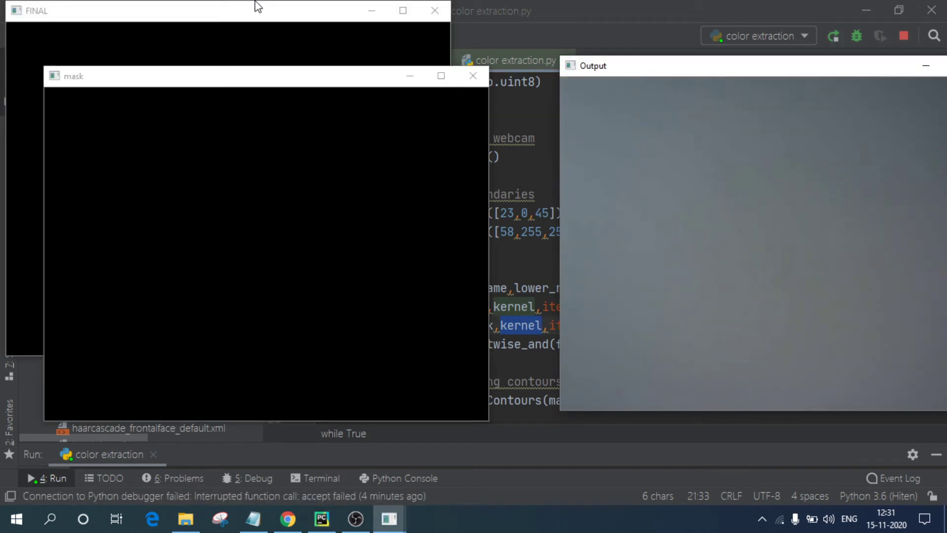
{"action": "left_click", "coordinate": [255, 5]}
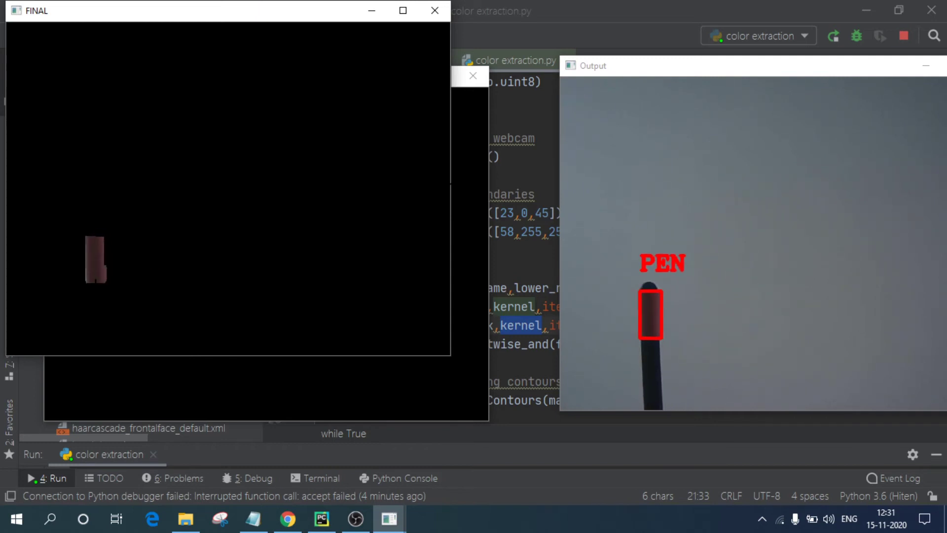
{"action": "key", "text": "alt+Tab"}
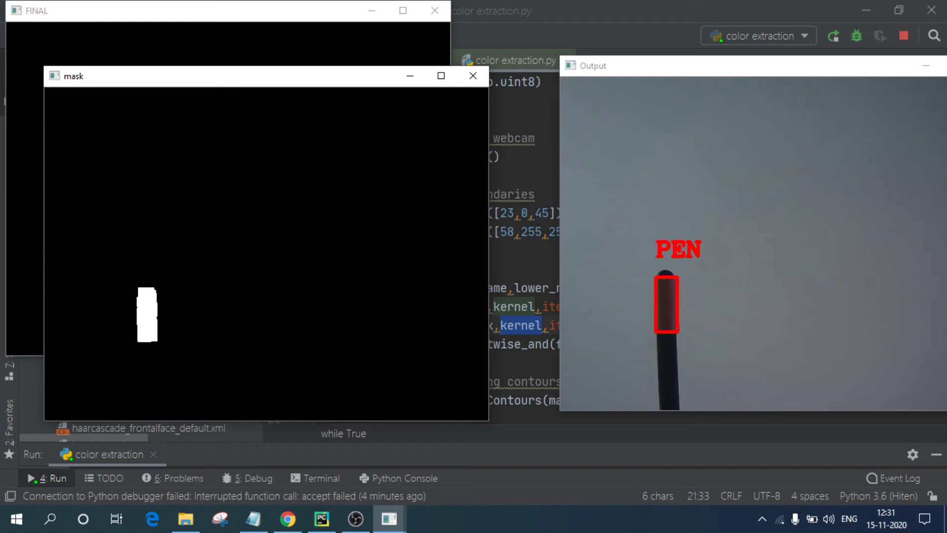
{"action": "key", "text": "alt+Tab"}
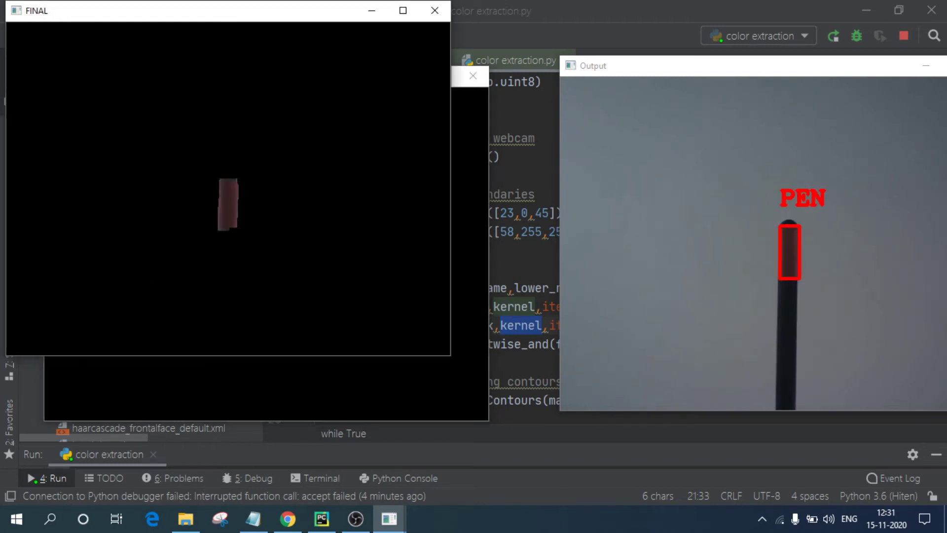
Close the OpenCV windows and point out the contour and h variables on line 25
{"action": "key", "text": "q"}
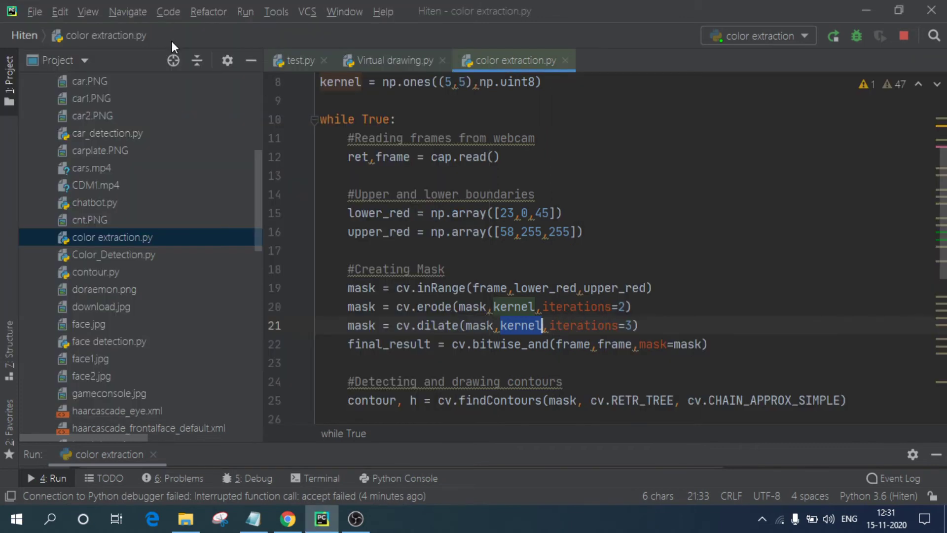
{"action": "scroll", "coordinate": [417, 320], "scroll_direction": "down", "scroll_amount": 2}
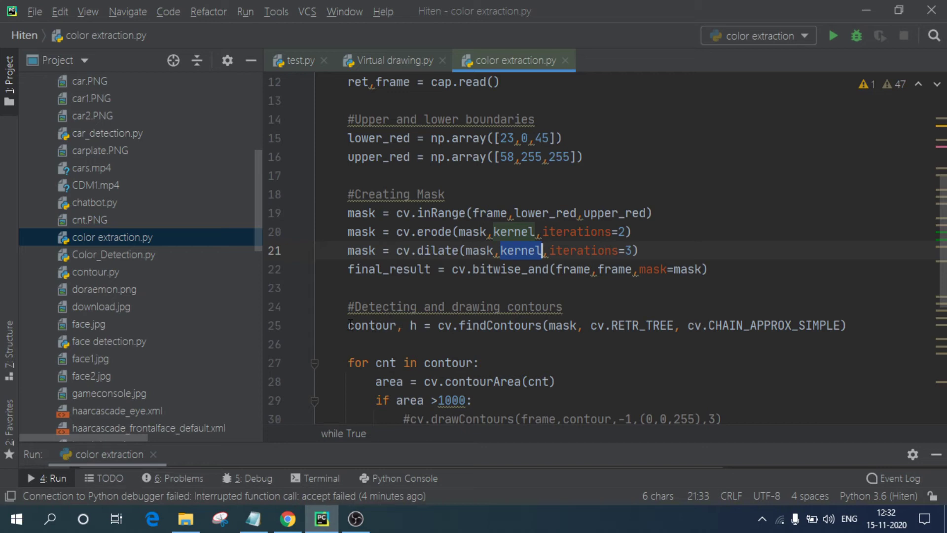
{"action": "double_click", "coordinate": [371, 325]}
{"action": "left_click", "coordinate": [413, 326]}
{"action": "double_click", "coordinate": [413, 326]}
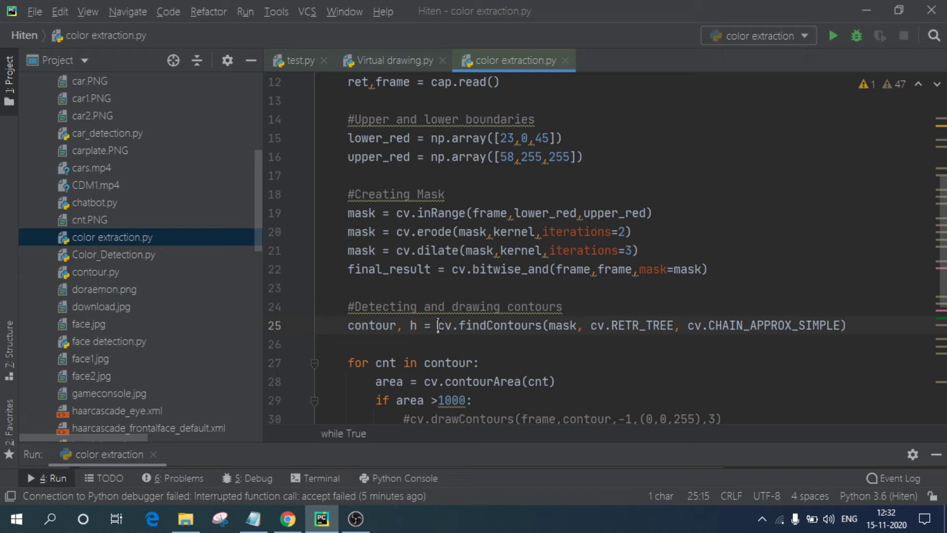
Highlight cv.findContours and its RETR_TREE and CHAIN_APPROX_SIMPLE arguments
{"action": "left_click_drag", "start_coordinate": [439, 326], "coordinate": [543, 325]}
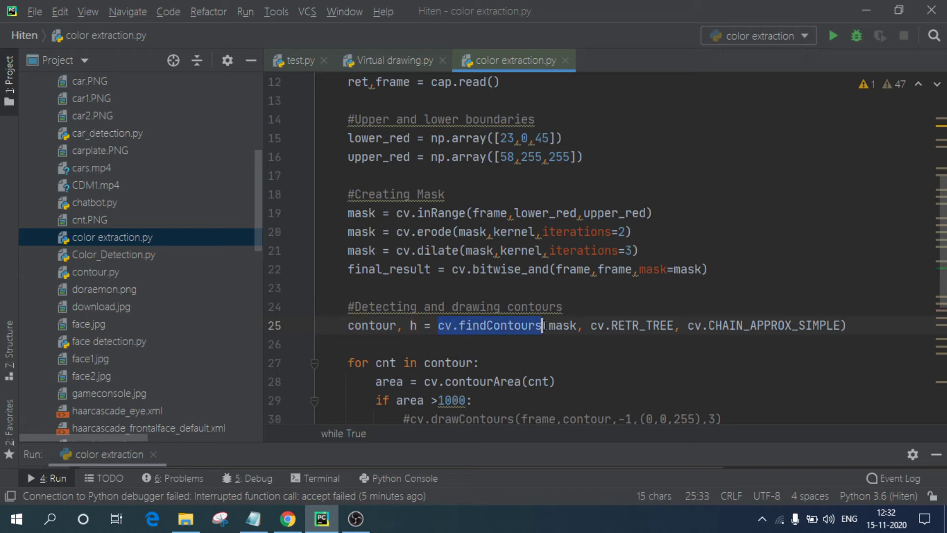
{"action": "left_click", "coordinate": [544, 325]}
{"action": "mouse_move", "coordinate": [562, 326]}
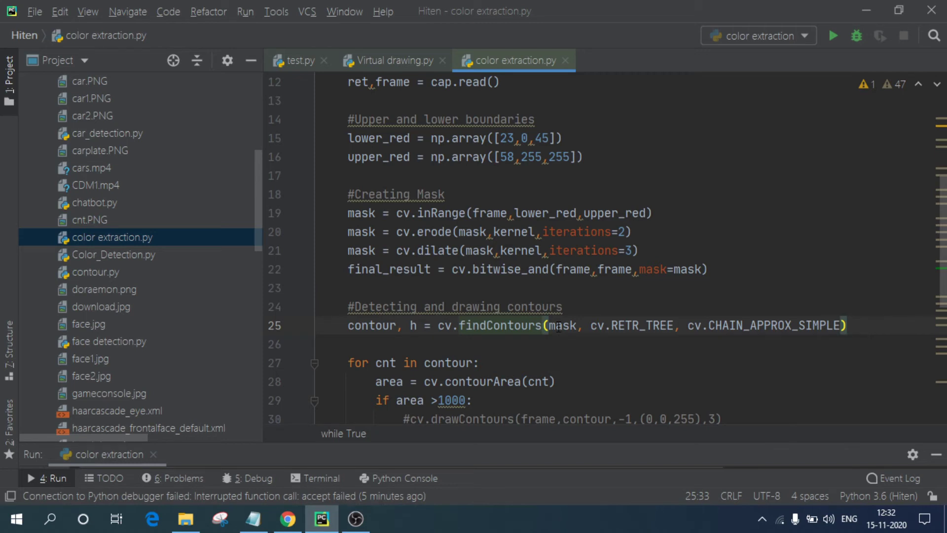
{"action": "left_click_drag", "start_coordinate": [584, 326], "coordinate": [844, 326]}
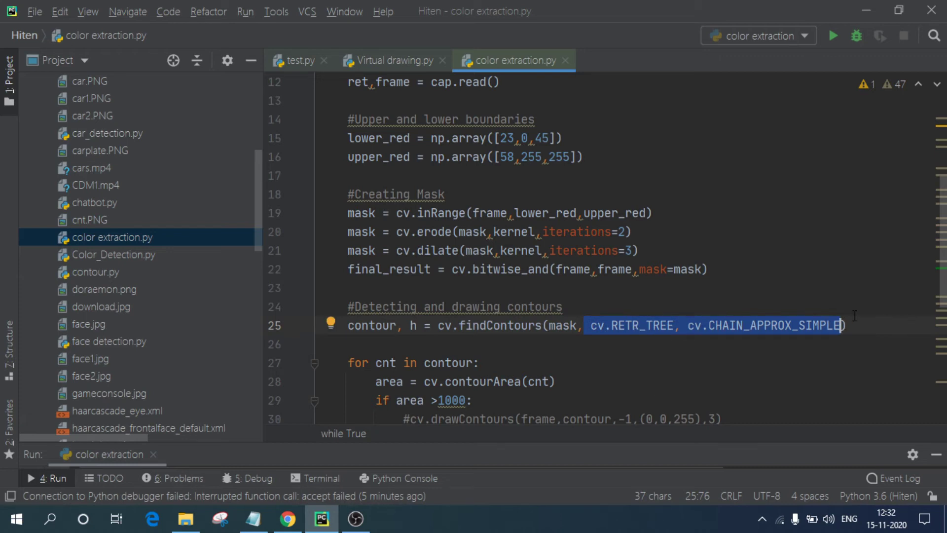
{"action": "left_click", "coordinate": [692, 347]}
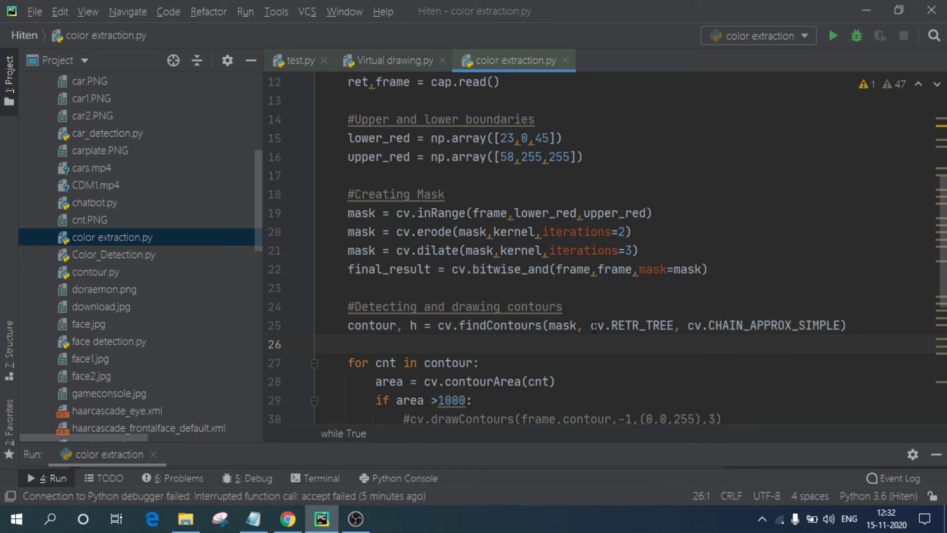
{"action": "left_click_drag", "start_coordinate": [591, 326], "coordinate": [676, 326]}
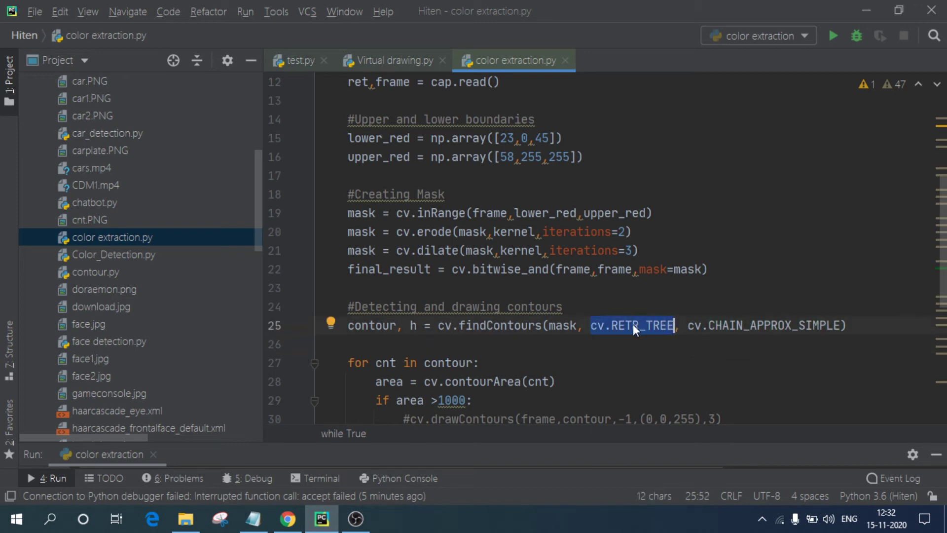
{"action": "mouse_move", "coordinate": [371, 325]}
{"action": "left_click", "coordinate": [587, 413]}
{"action": "scroll", "coordinate": [587, 415], "scroll_direction": "down", "scroll_amount": 2}
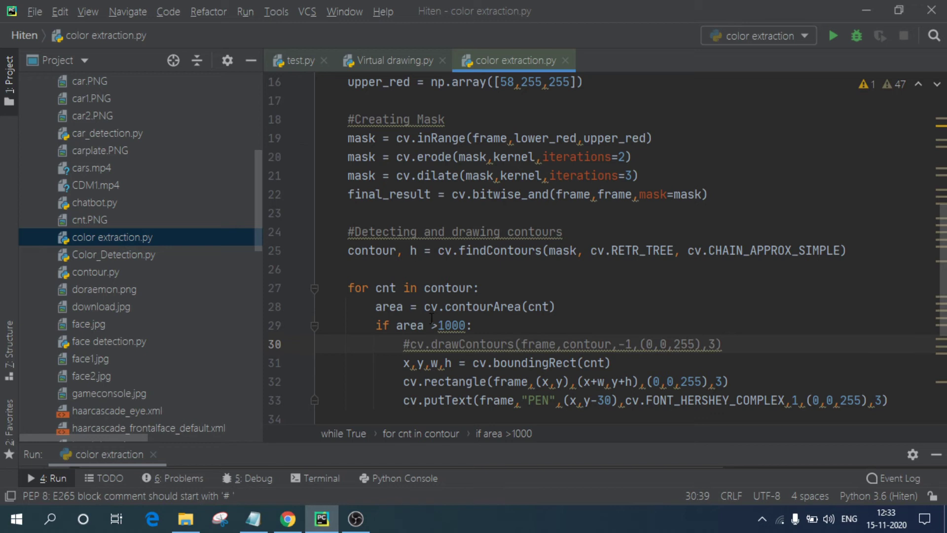
{"action": "scroll", "coordinate": [431, 318], "scroll_direction": "down", "scroll_amount": 1}
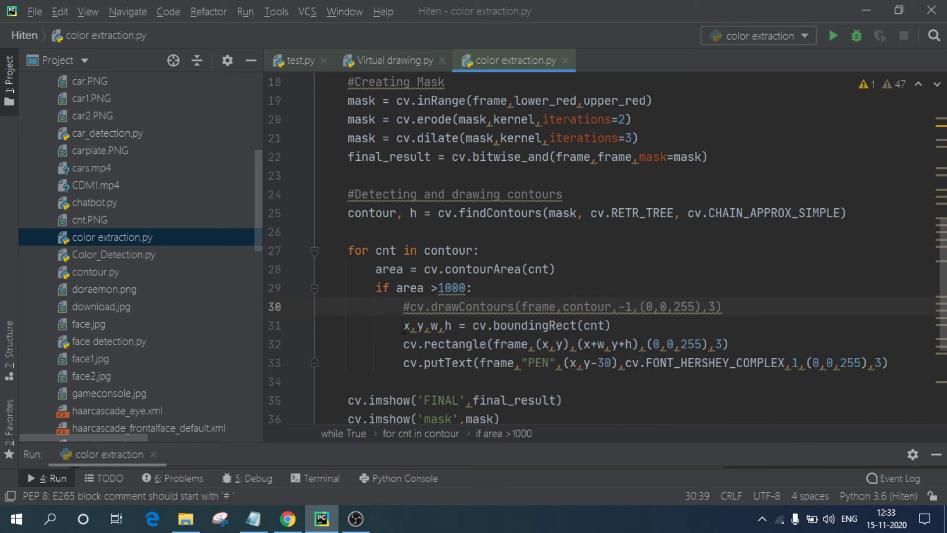
{"action": "left_click_drag", "start_coordinate": [406, 326], "coordinate": [452, 326]}
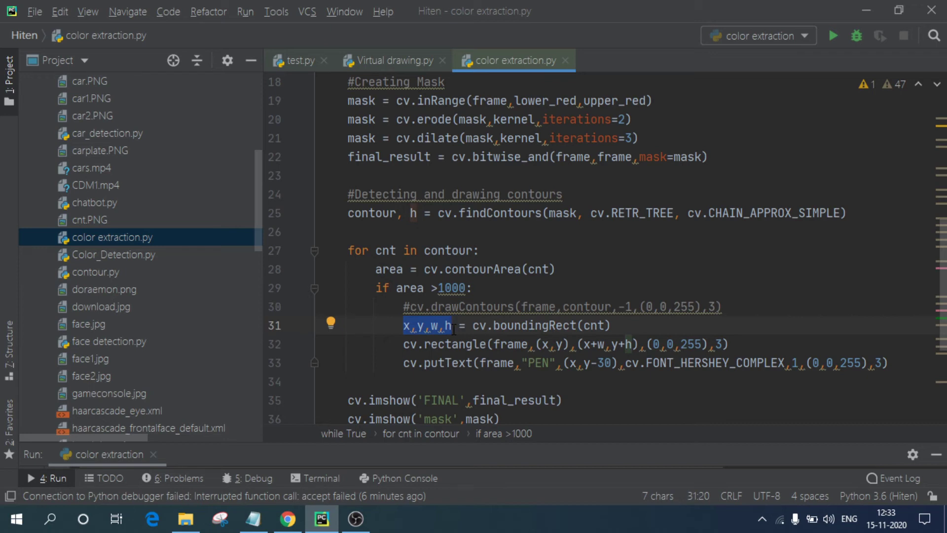
{"action": "left_click_drag", "start_coordinate": [472, 326], "coordinate": [577, 325]}
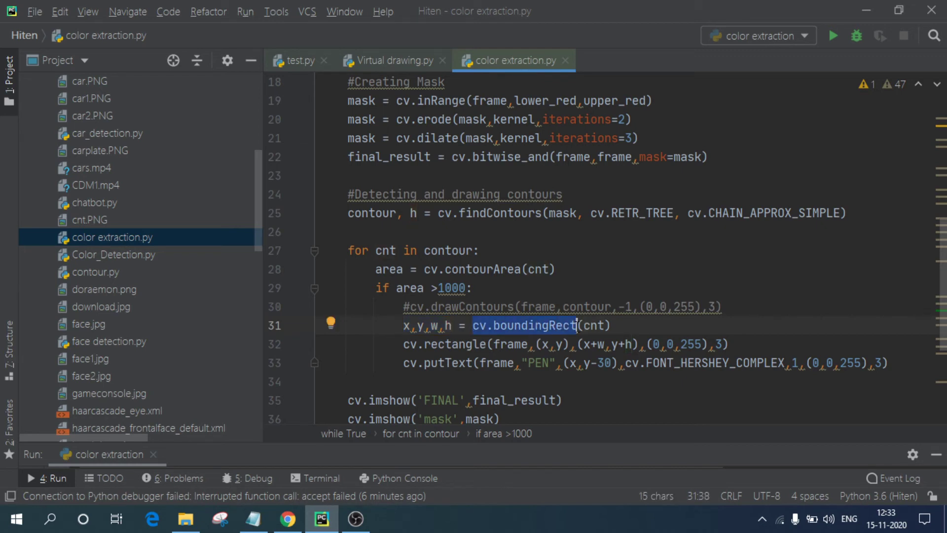
{"action": "double_click", "coordinate": [532, 269]}
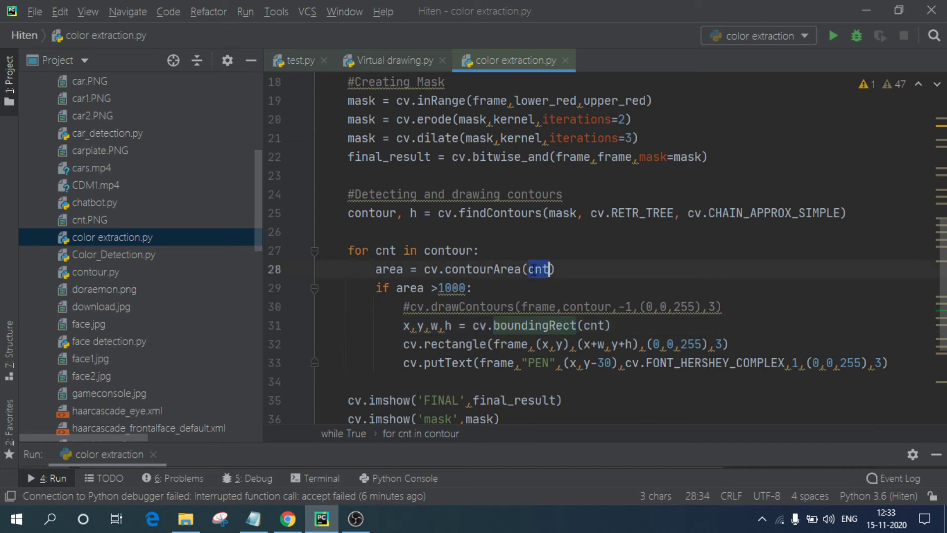
{"action": "left_click", "coordinate": [612, 326]}
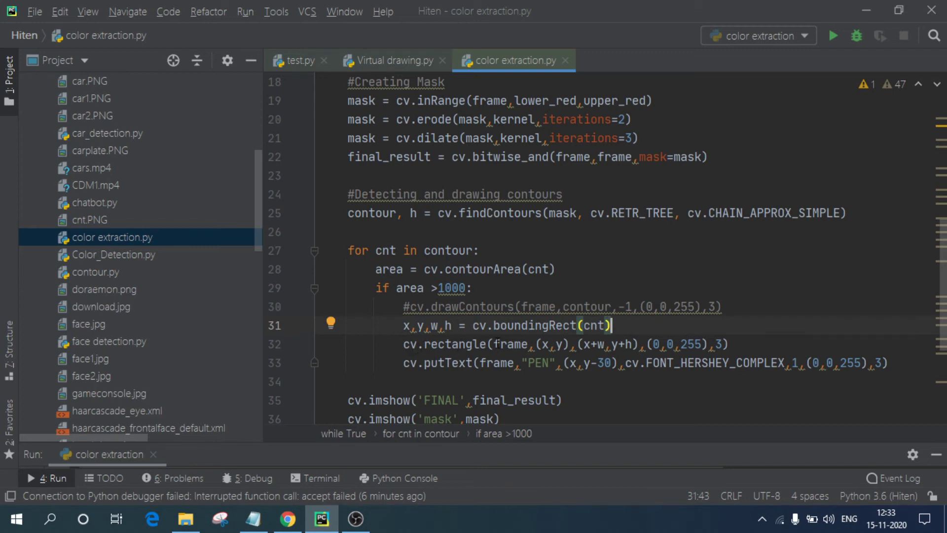
{"action": "left_click_drag", "start_coordinate": [493, 344], "coordinate": [521, 344]}
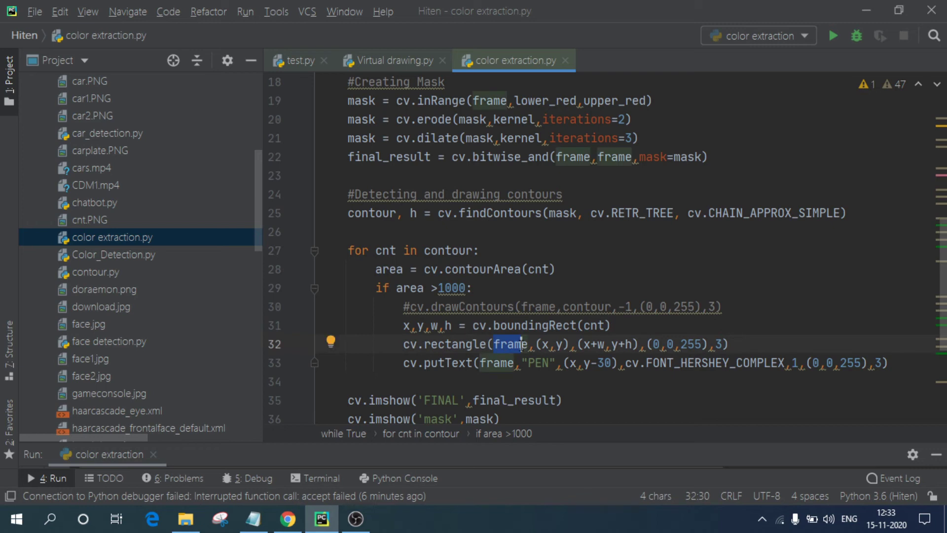
{"action": "left_click_drag", "start_coordinate": [536, 344], "coordinate": [568, 344]}
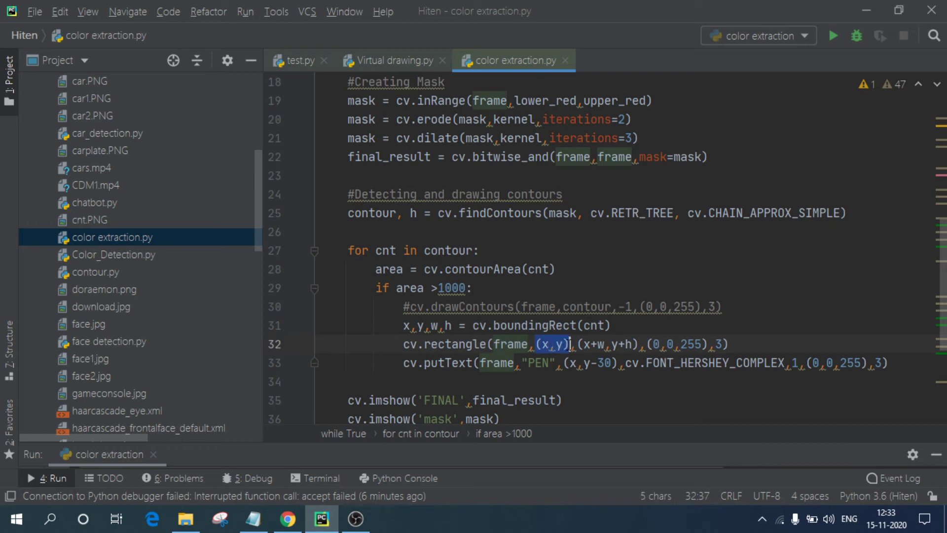
{"action": "left_click", "coordinate": [578, 344]}
{"action": "left_click_drag", "start_coordinate": [578, 344], "coordinate": [640, 345]}
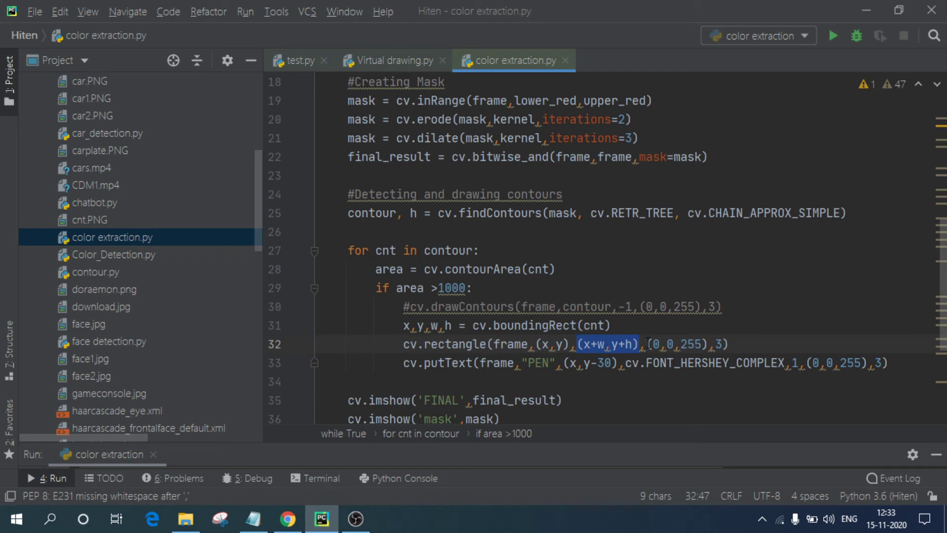
{"action": "left_click", "coordinate": [646, 344]}
{"action": "left_click_drag", "start_coordinate": [646, 344], "coordinate": [708, 344]}
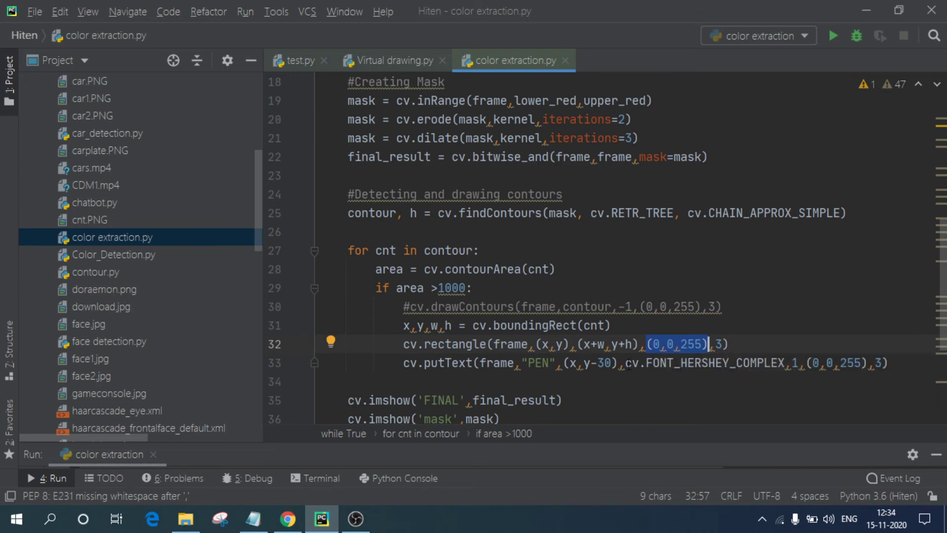
{"action": "left_click", "coordinate": [621, 363]}
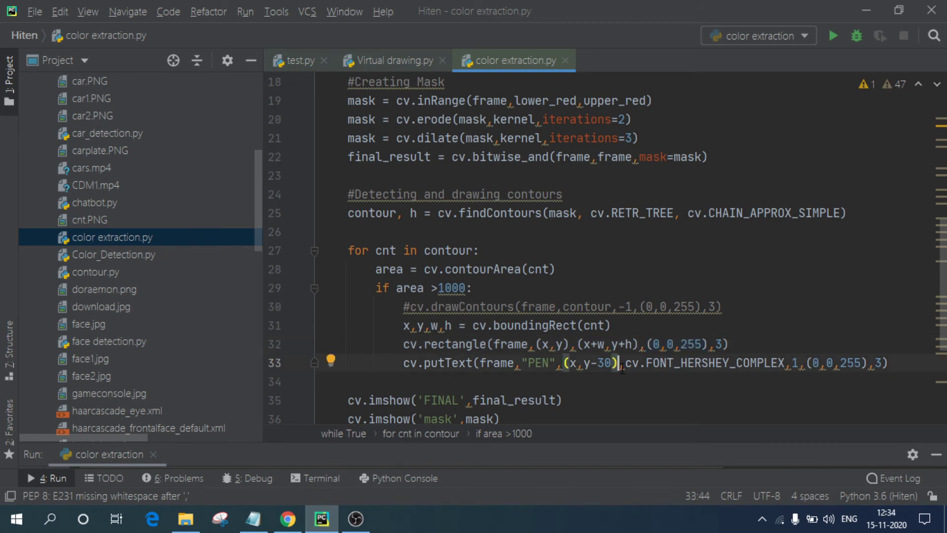
{"action": "scroll", "coordinate": [620, 370], "scroll_direction": "down", "scroll_amount": 1}
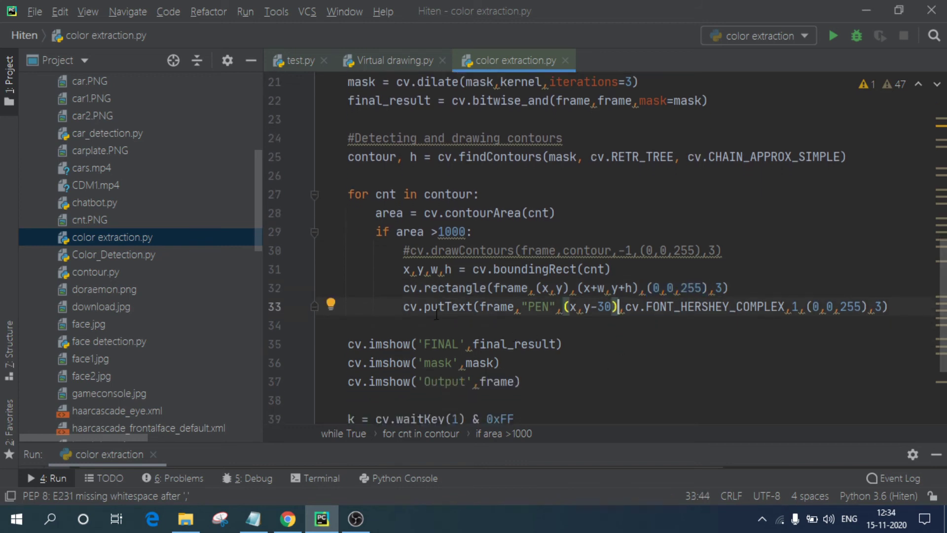
{"action": "mouse_move", "coordinate": [449, 363]}
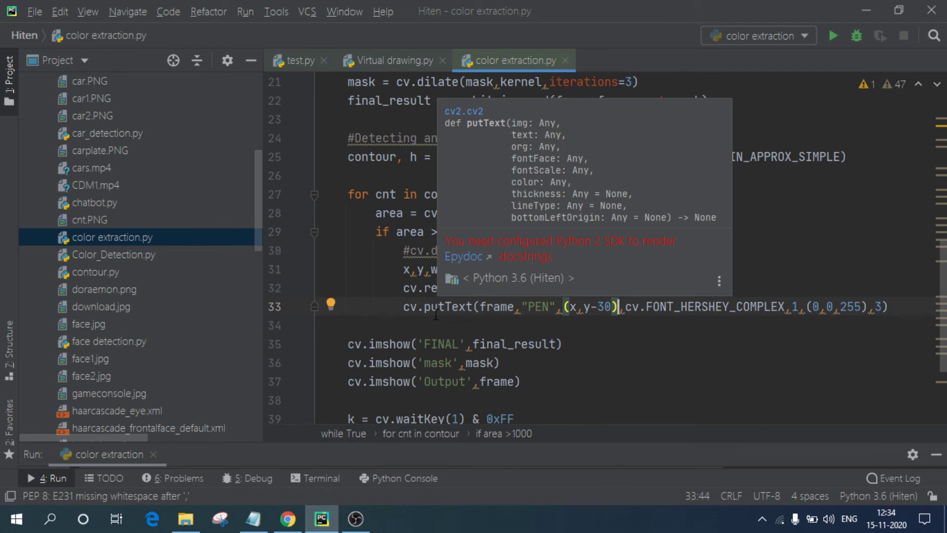
Highlight the cv.putText call, its frame argument and the PEN text
{"action": "left_click", "coordinate": [404, 306]}
{"action": "left_click_drag", "start_coordinate": [404, 306], "coordinate": [474, 306]}
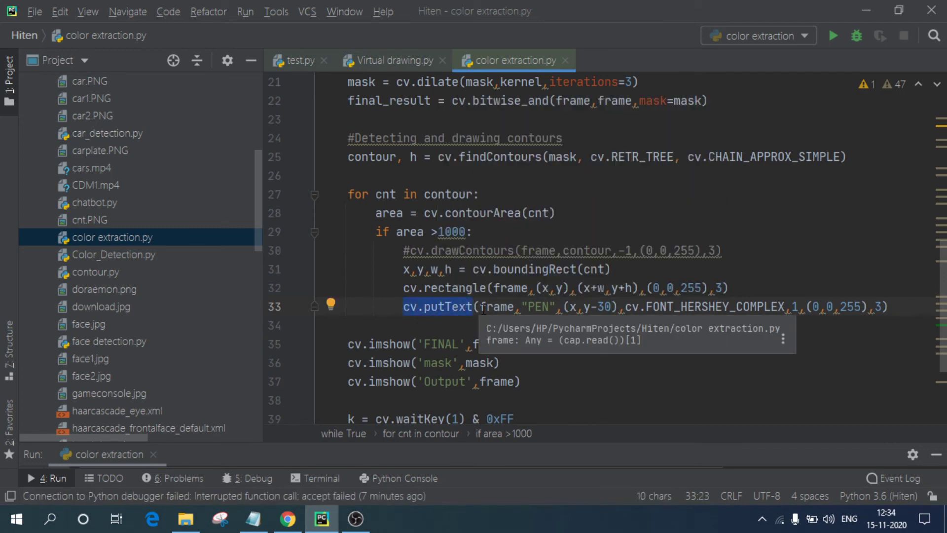
{"action": "scroll", "coordinate": [483, 311], "scroll_direction": "up", "scroll_amount": 1}
{"action": "scroll", "coordinate": [484, 310], "scroll_direction": "up", "scroll_amount": 1}
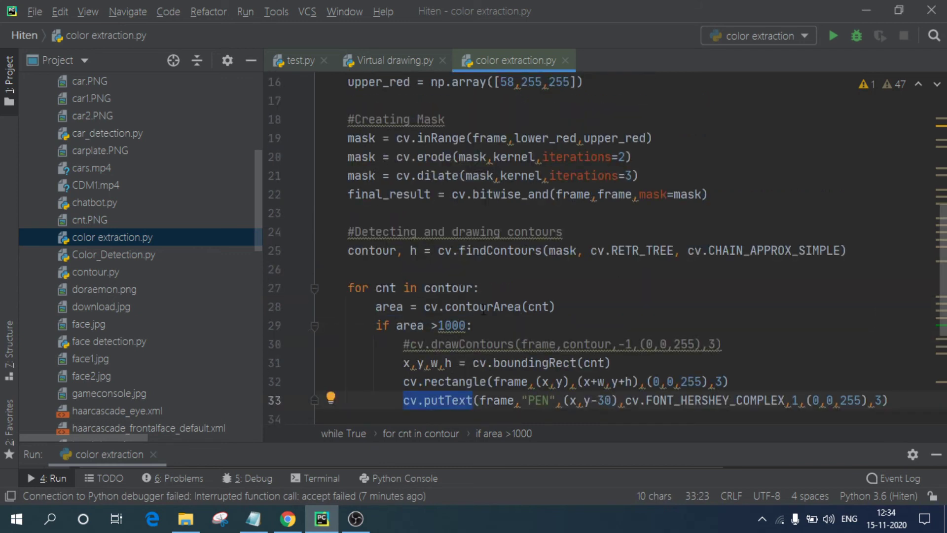
{"action": "scroll", "coordinate": [483, 309], "scroll_direction": "up", "scroll_amount": 2}
{"action": "scroll", "coordinate": [482, 309], "scroll_direction": "down", "scroll_amount": 2}
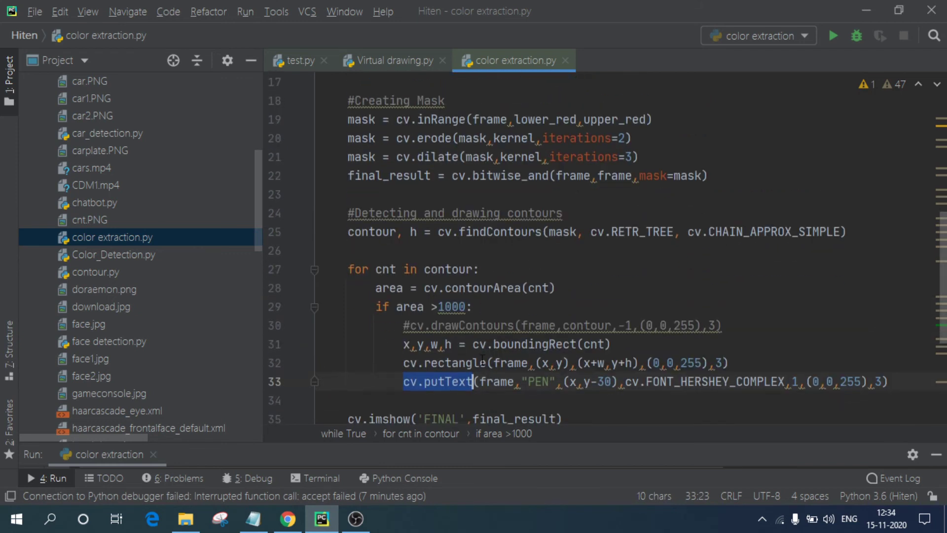
{"action": "double_click", "coordinate": [500, 384]}
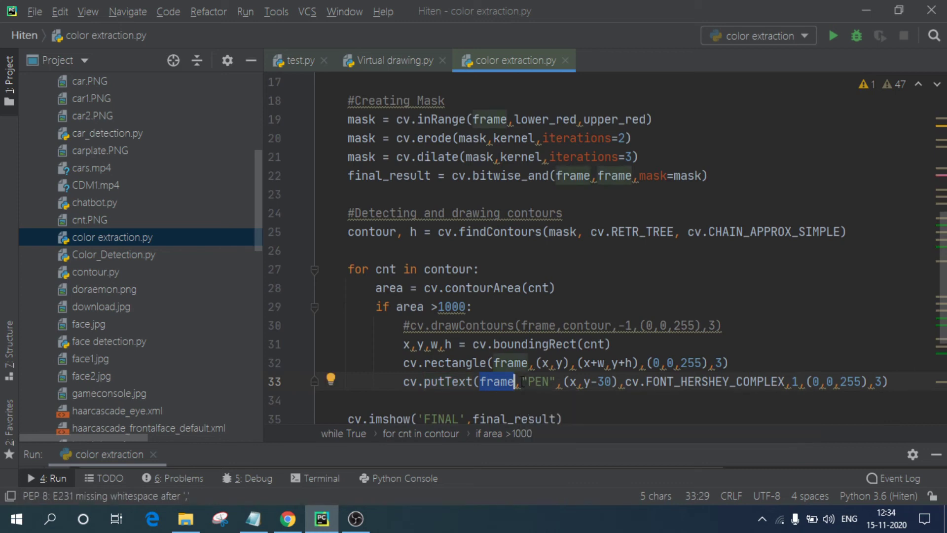
{"action": "left_click_drag", "start_coordinate": [522, 382], "coordinate": [556, 382]}
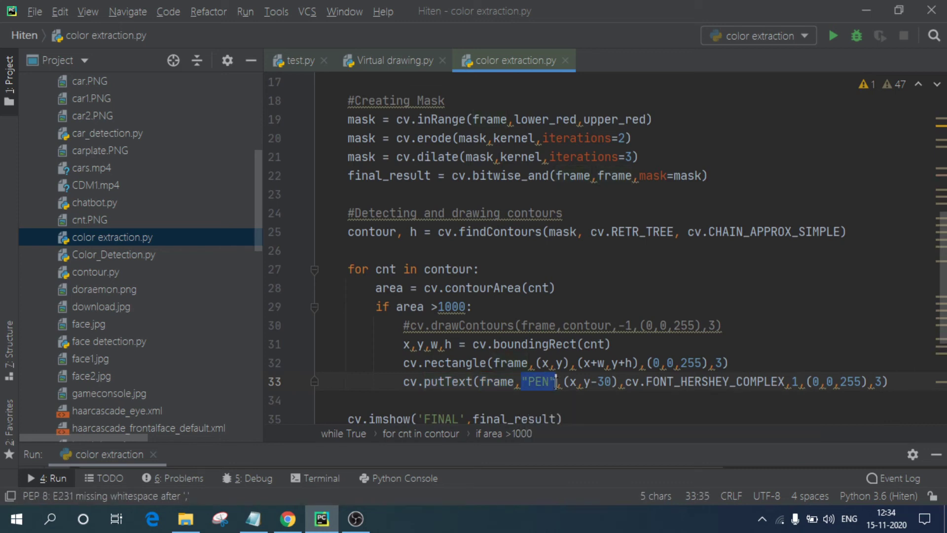
{"action": "scroll", "coordinate": [556, 381], "scroll_direction": "down", "scroll_amount": 1}
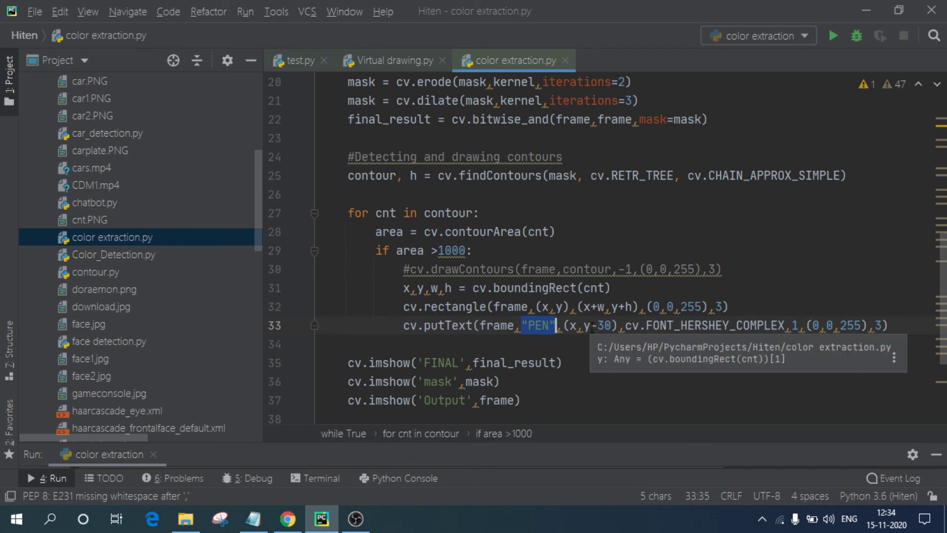
Change the PEN label position from (x,y-30) to (x,y) and rerun the script
{"action": "left_click", "coordinate": [615, 326]}
{"action": "key", "text": "BackSpace"}
{"action": "key", "text": "BackSpace"}
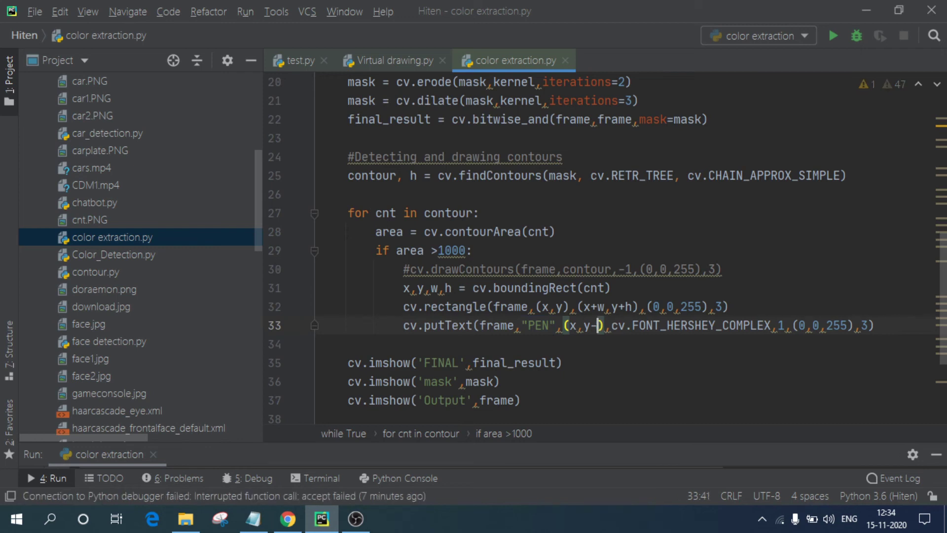
{"action": "key", "text": "BackSpace"}
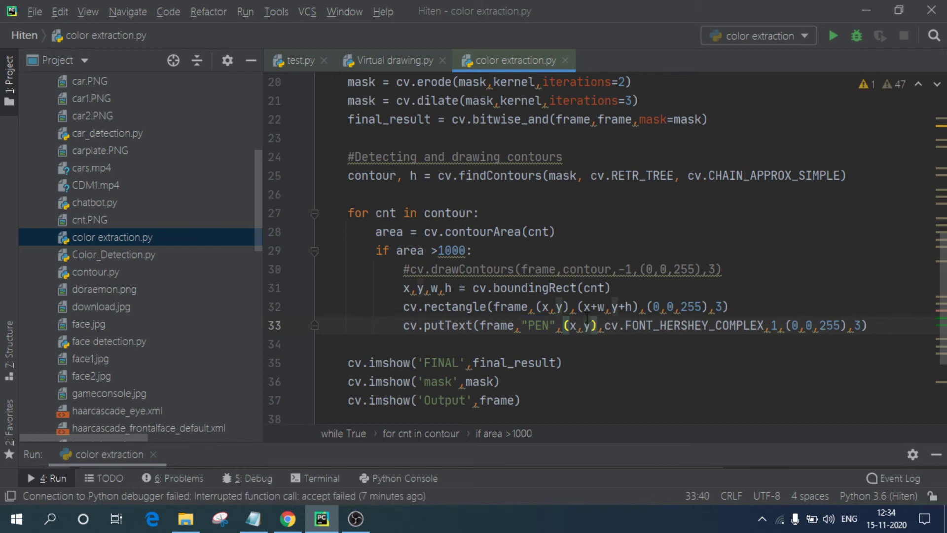
{"action": "left_click_drag", "start_coordinate": [536, 306], "coordinate": [570, 306]}
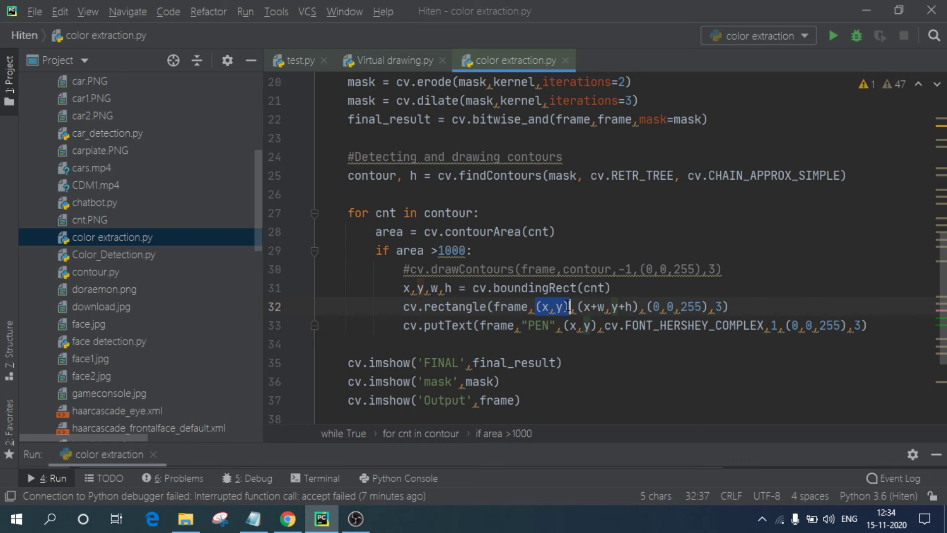
{"action": "left_click", "coordinate": [830, 38]}
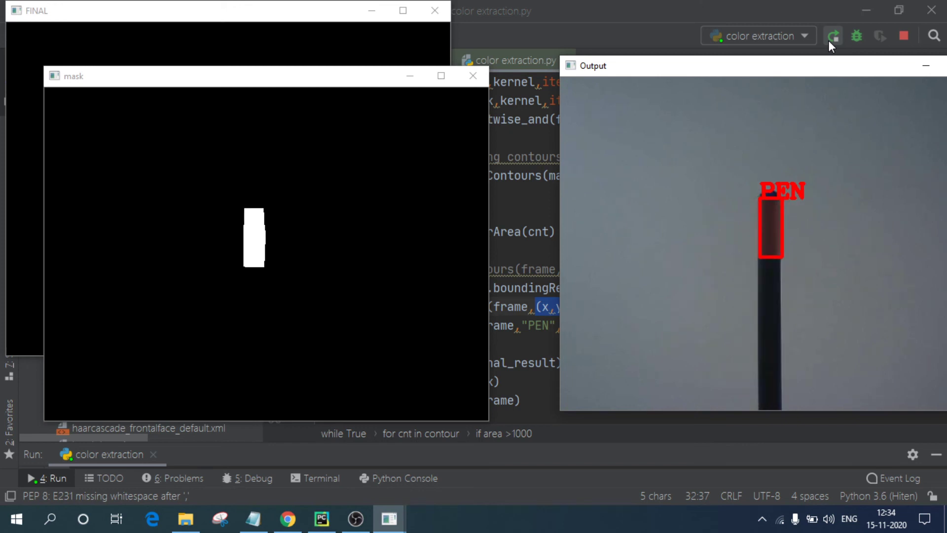
Stop the running script with q, closing its OpenCV windows
{"action": "key", "text": "q"}
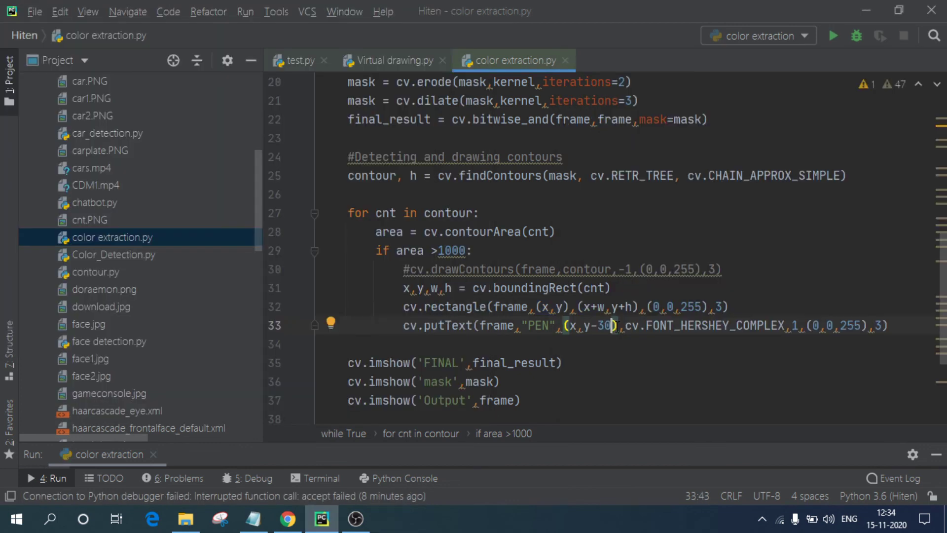
{"action": "mouse_move", "coordinate": [624, 327]}
{"action": "key", "text": "Down"}
{"action": "key", "text": "Down"}
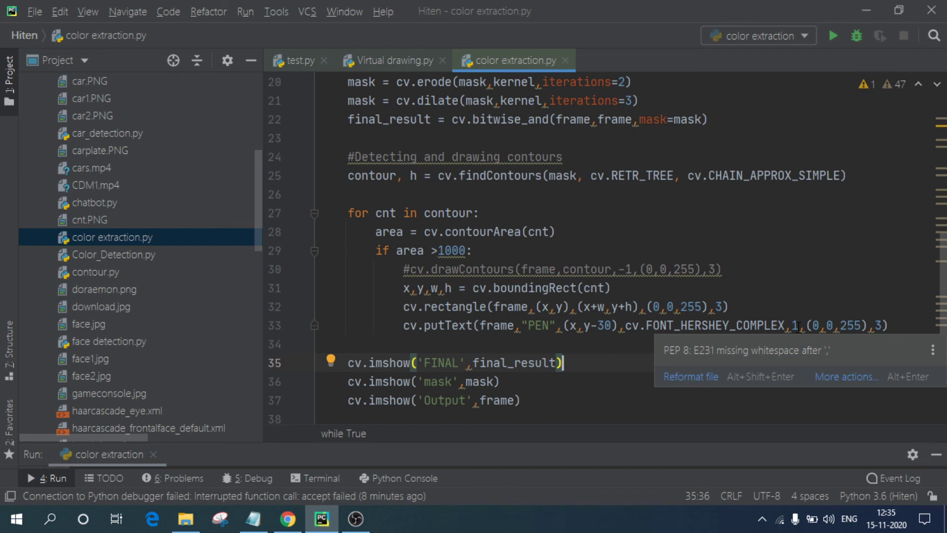
{"action": "left_click_drag", "start_coordinate": [806, 325], "coordinate": [868, 325]}
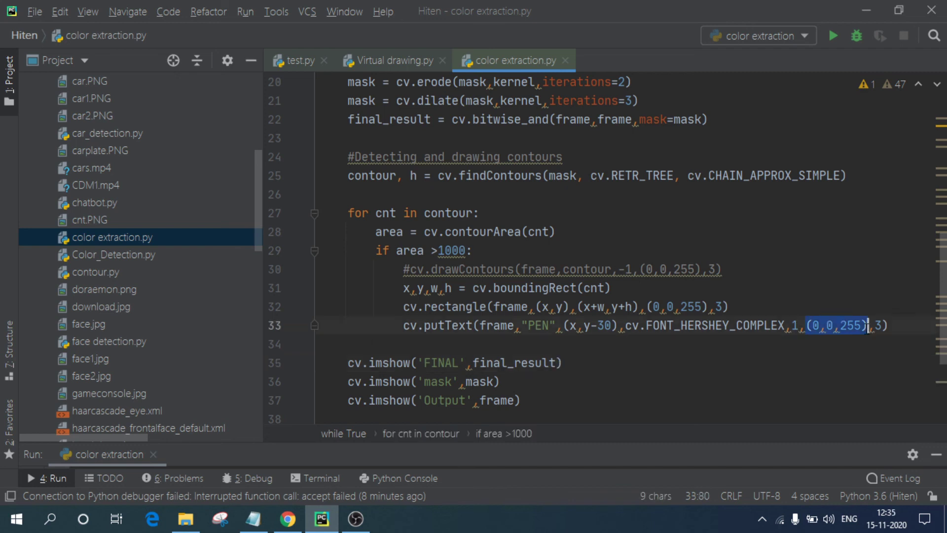
{"action": "double_click", "coordinate": [878, 325]}
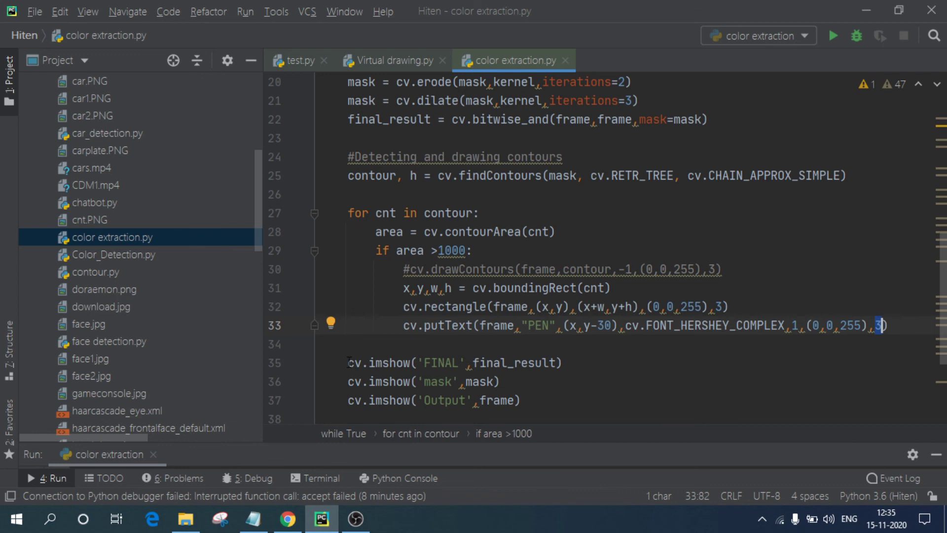
{"action": "left_click_drag", "start_coordinate": [348, 362], "coordinate": [460, 363]}
{"action": "double_click", "coordinate": [514, 363]}
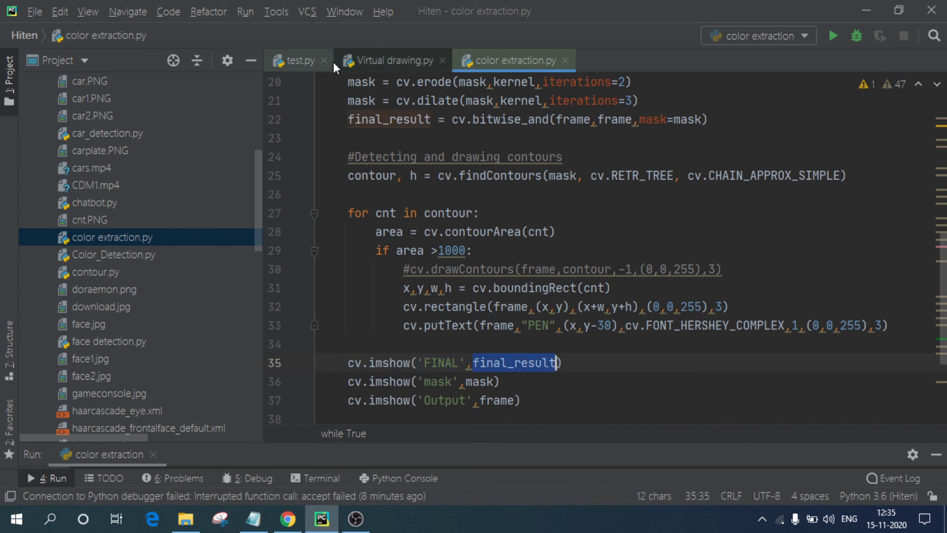
{"action": "left_click_drag", "start_coordinate": [348, 119], "coordinate": [598, 120]}
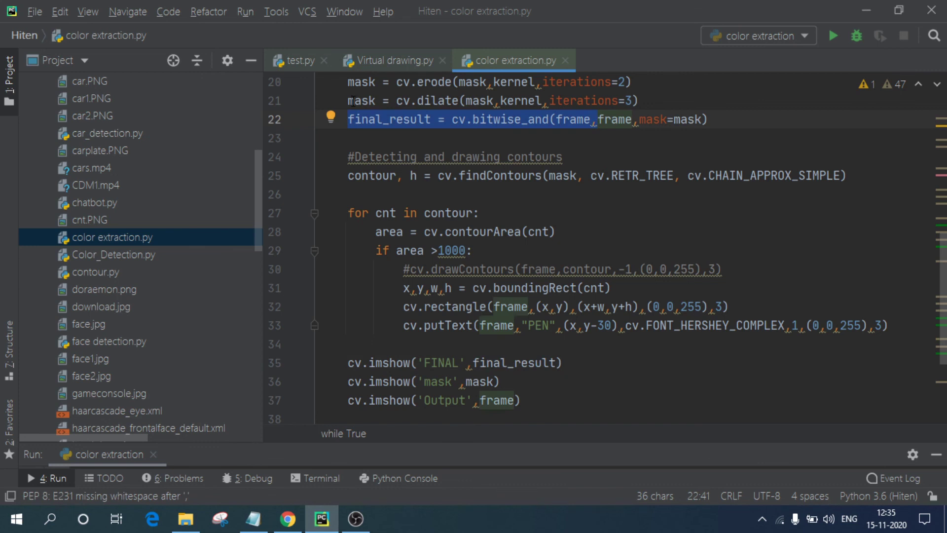
Comment out line 35, cv.imshow('FINAL',final_result), after reviewing the dilate and bitwise_and lines
{"action": "left_click_drag", "start_coordinate": [348, 100], "coordinate": [493, 120]}
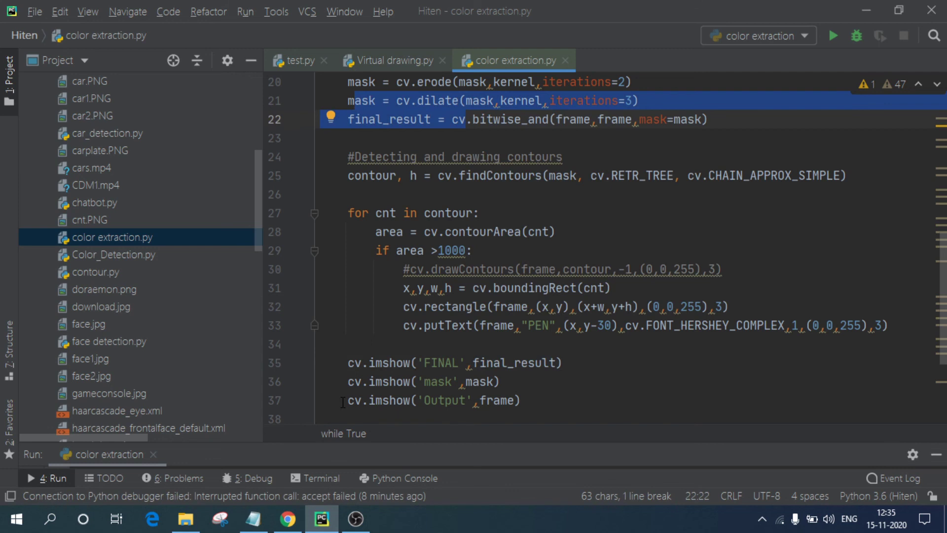
{"action": "left_click", "coordinate": [348, 362]}
{"action": "type", "text": "#"}
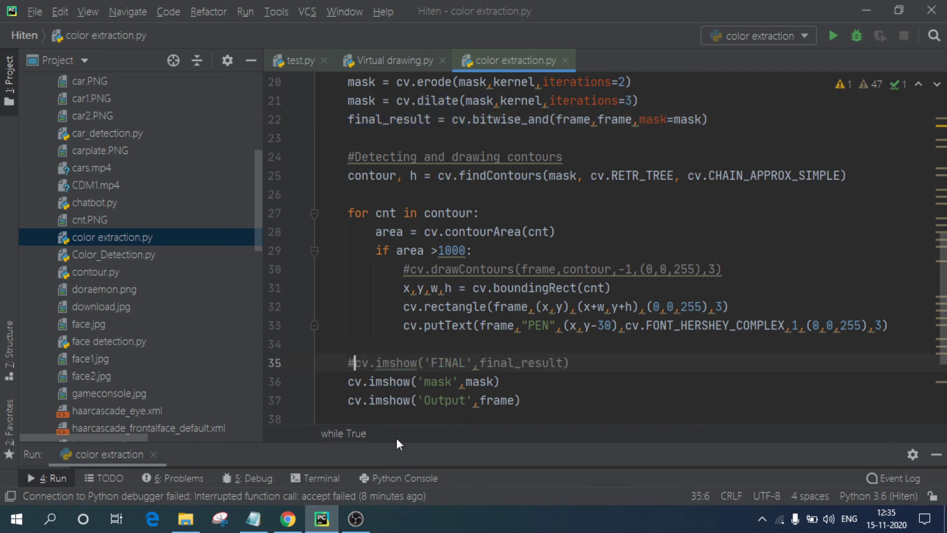
{"action": "scroll", "coordinate": [397, 415], "scroll_direction": "down", "scroll_amount": 3}
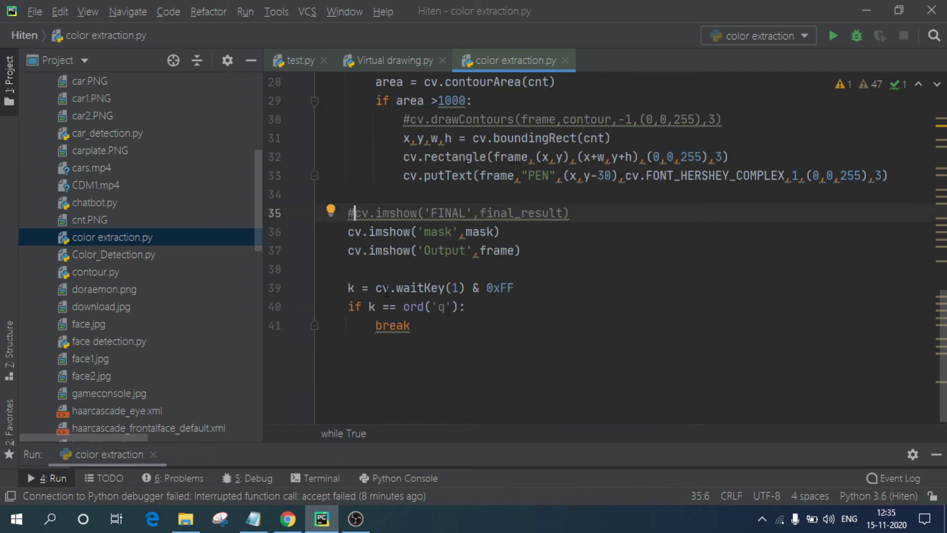
{"action": "left_click", "coordinate": [437, 326]}
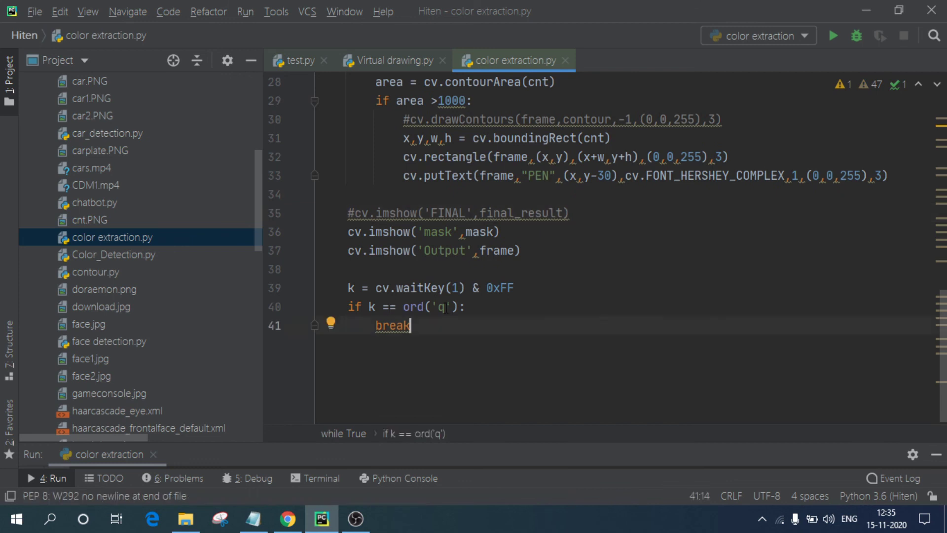
{"action": "scroll", "coordinate": [763, 195], "scroll_direction": "up", "scroll_amount": 2}
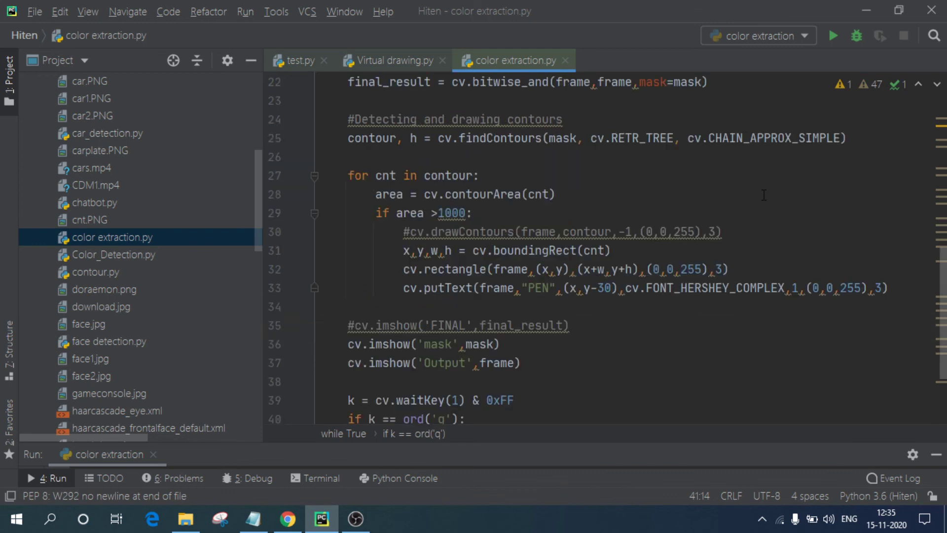
Rerun the script and move the mask window beside the Output window
{"action": "left_click", "coordinate": [832, 36]}
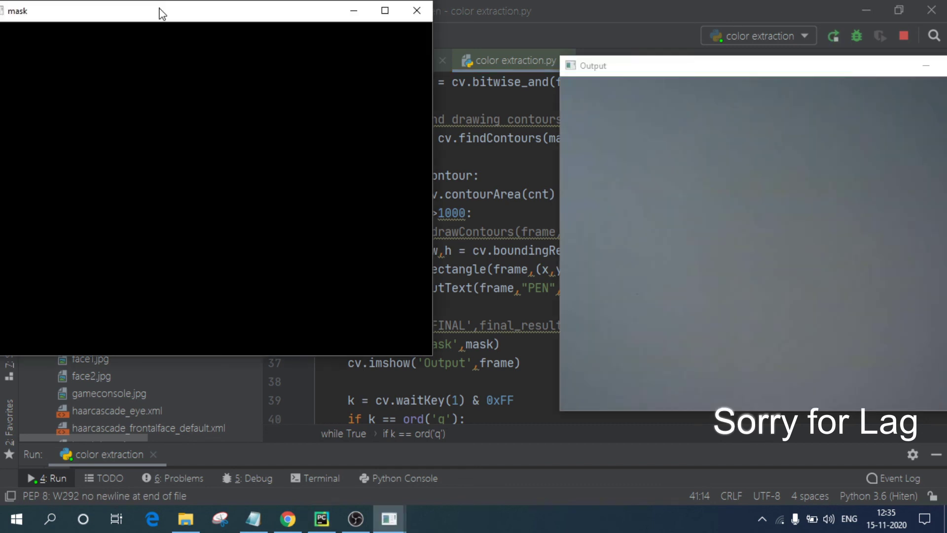
{"action": "left_click_drag", "start_coordinate": [161, 14], "coordinate": [227, 55]}
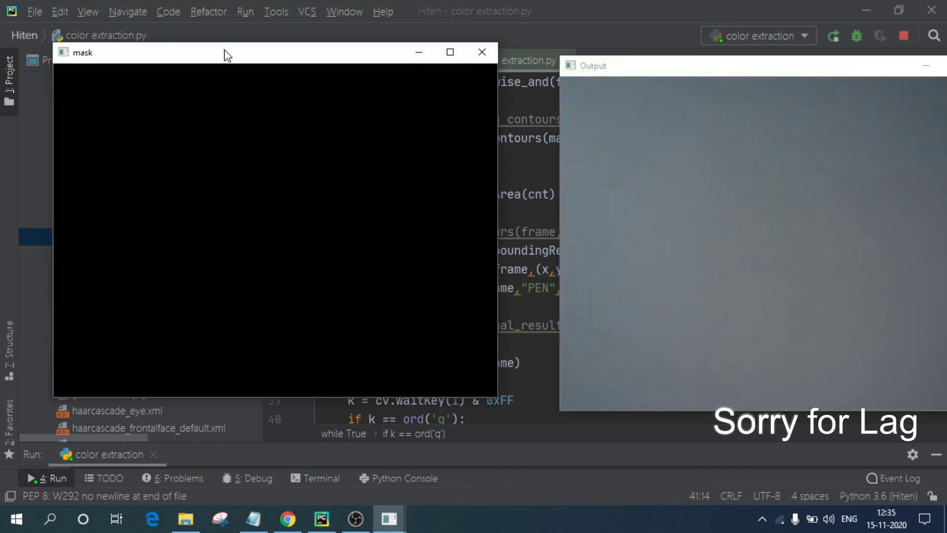